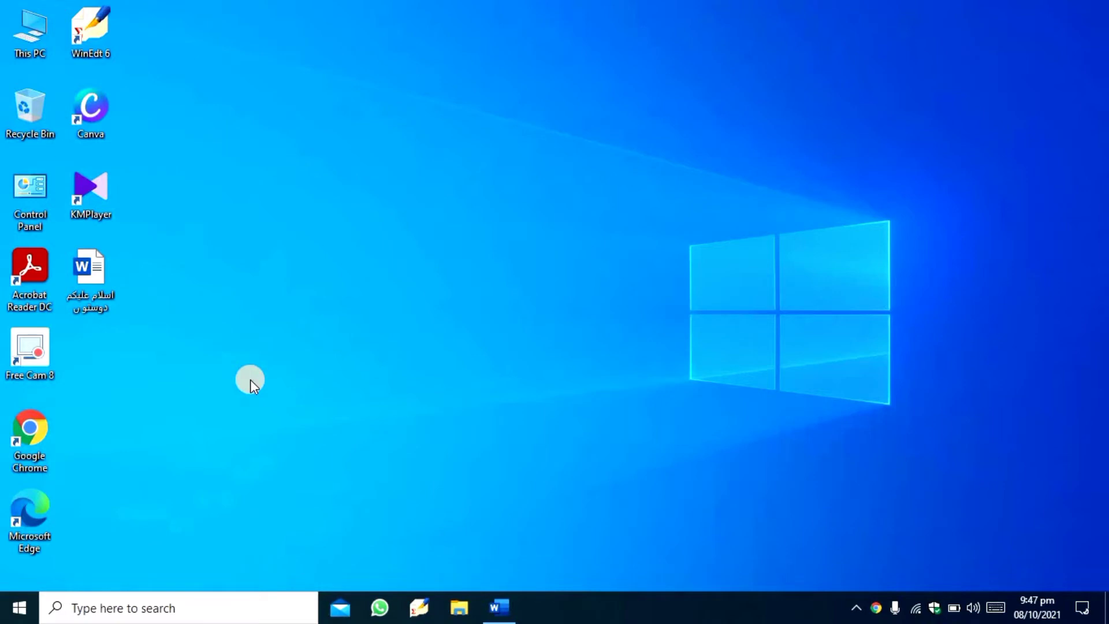
- Open Google Chrome in a maximized window and search Google for "pak urdu installer"
double_click(30, 430)
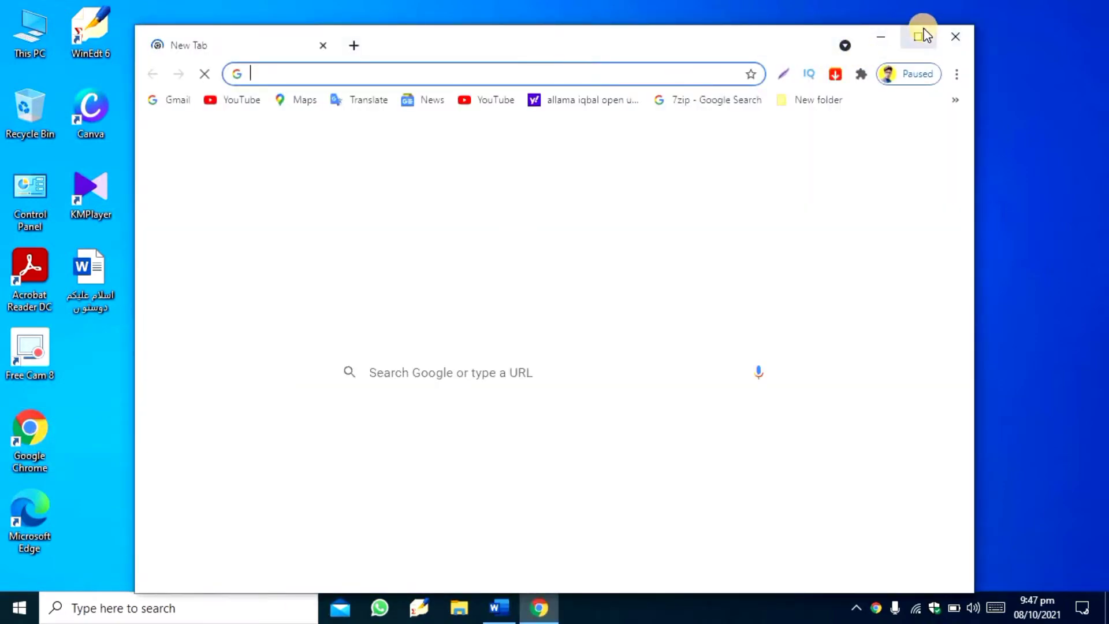
click(914, 39)
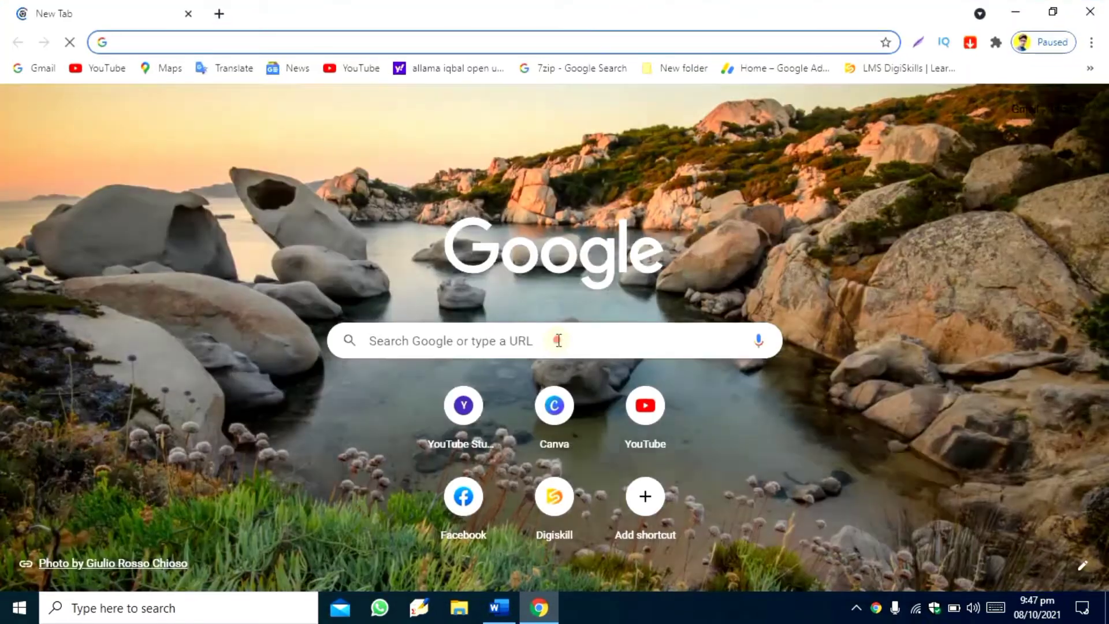
click(558, 340)
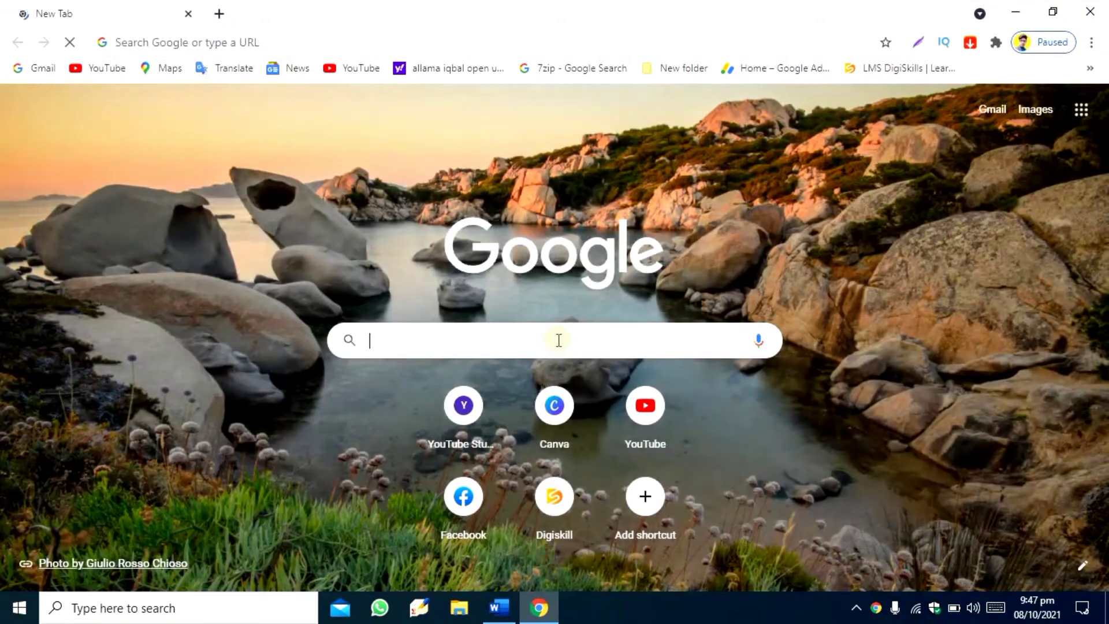
text(pak urdu installer)
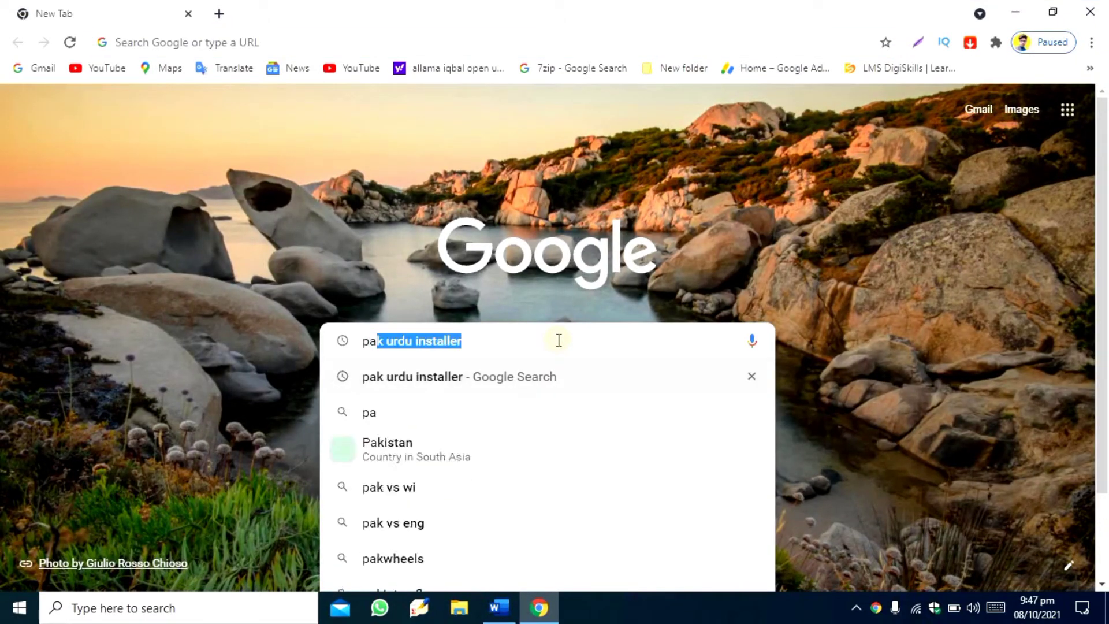
key(Return)
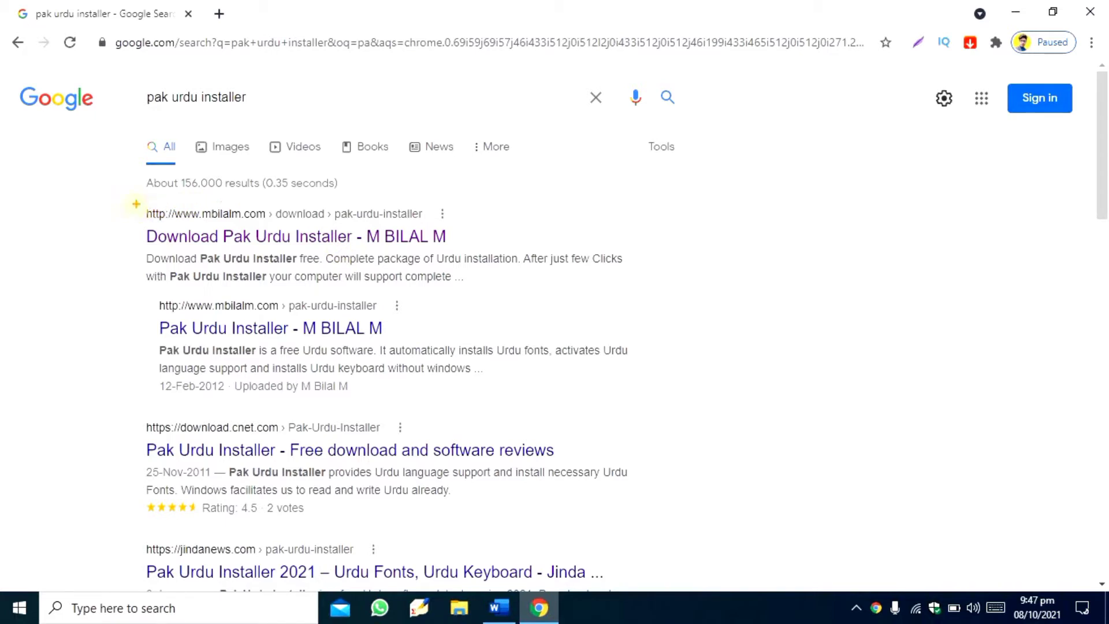
- Open the mbilalm.com Download Pak Urdu Installer result and follow its MediaFire (.Zip) download link
mouse_move(137, 204)
mouse_down()
mouse_move(425, 317)
mouse_move(482, 263)
mouse_up()
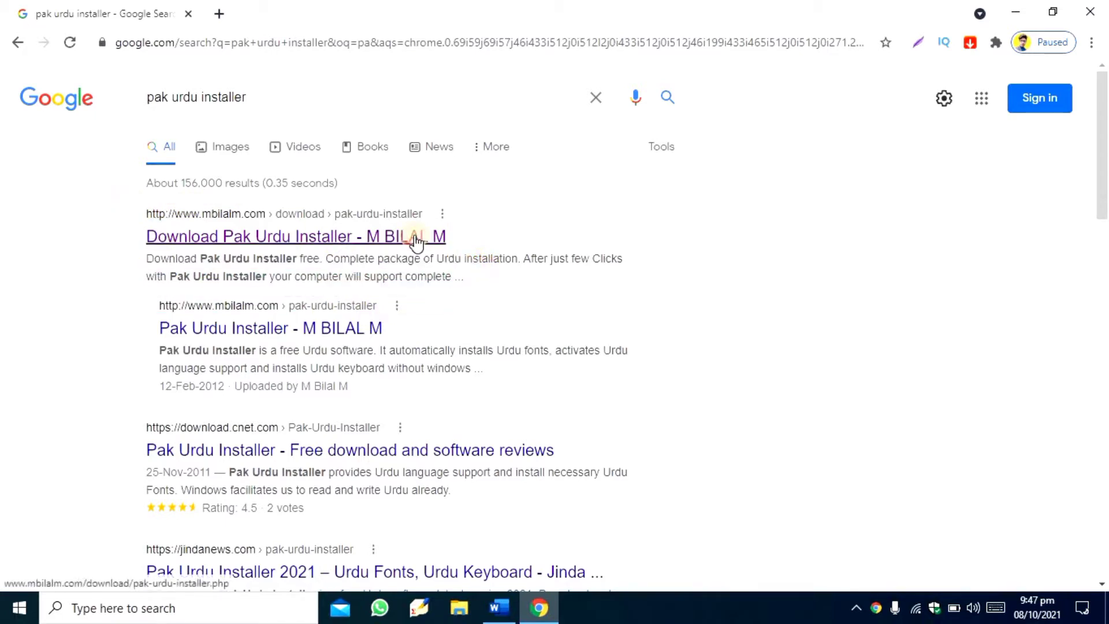
click(415, 237)
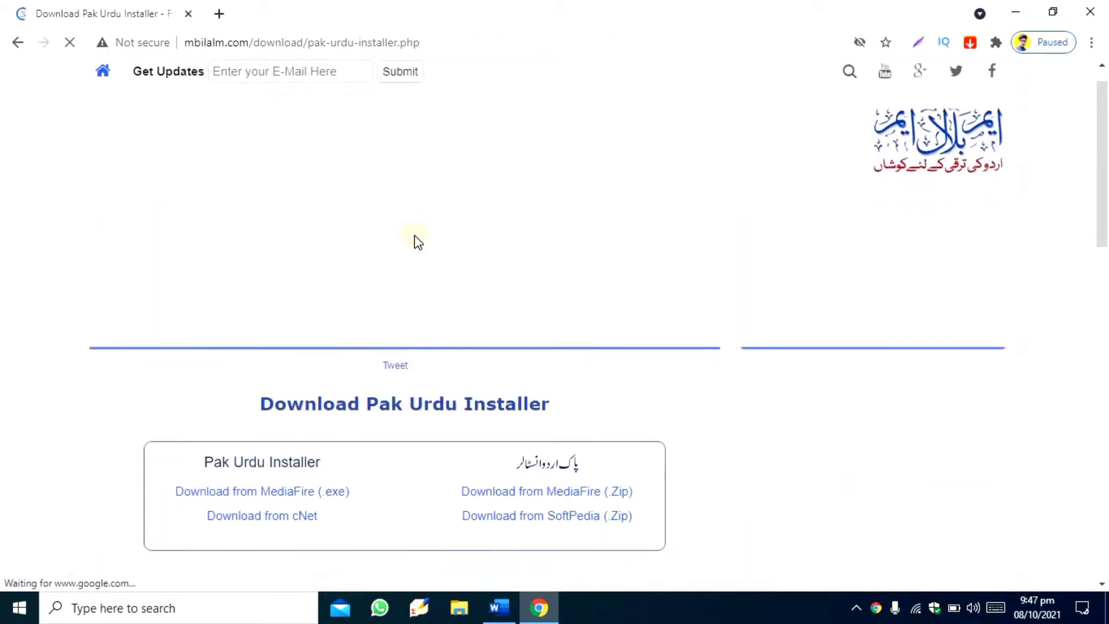
scroll(415, 237, down, 3)
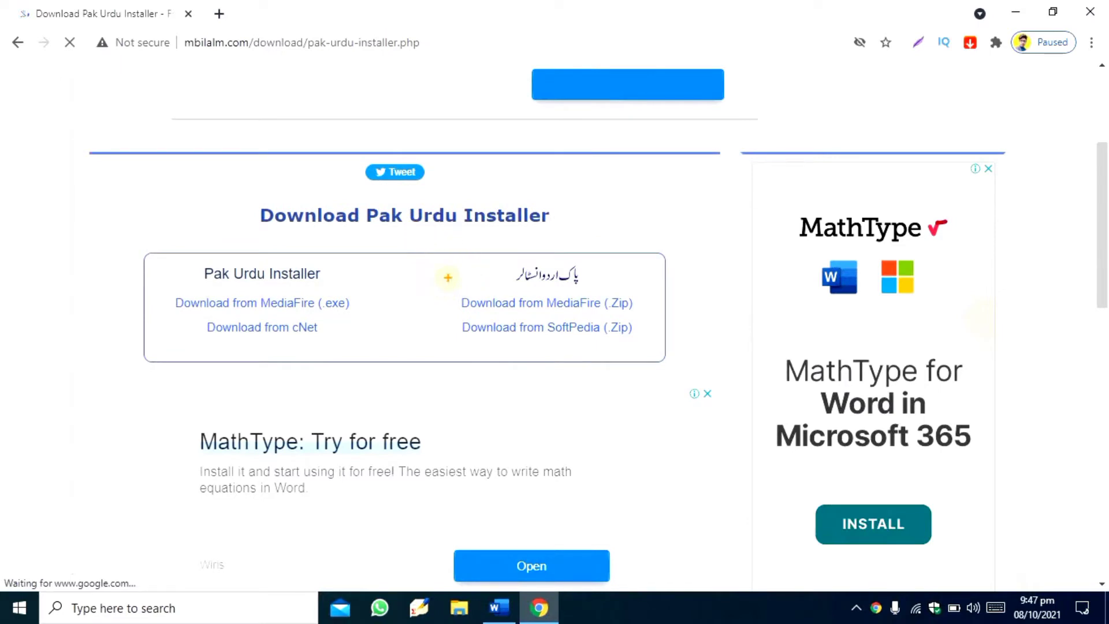
drag(449, 278, 638, 309)
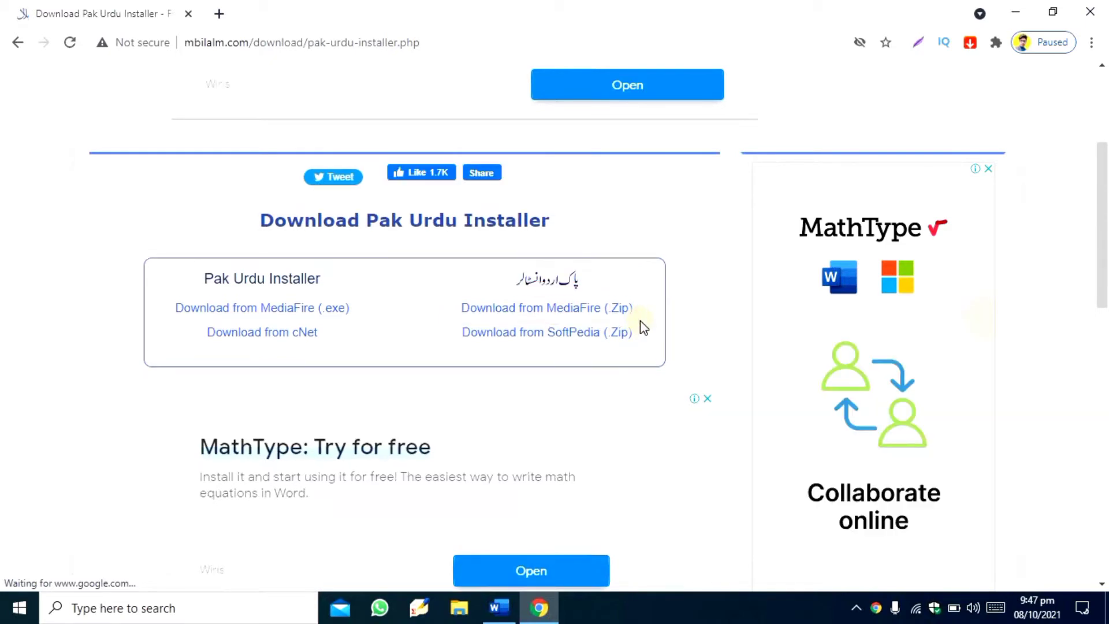
click(616, 312)
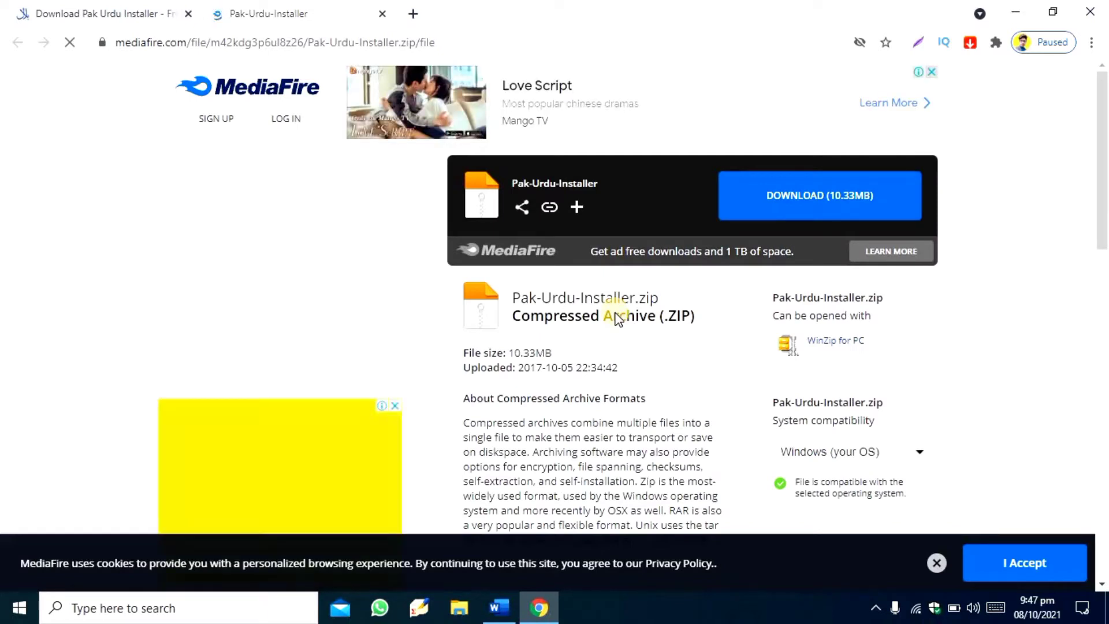
- Download Pak-Urdu-Installer.zip from the MediaFire page and close the advertising pop-up window
key(ctrl+2)
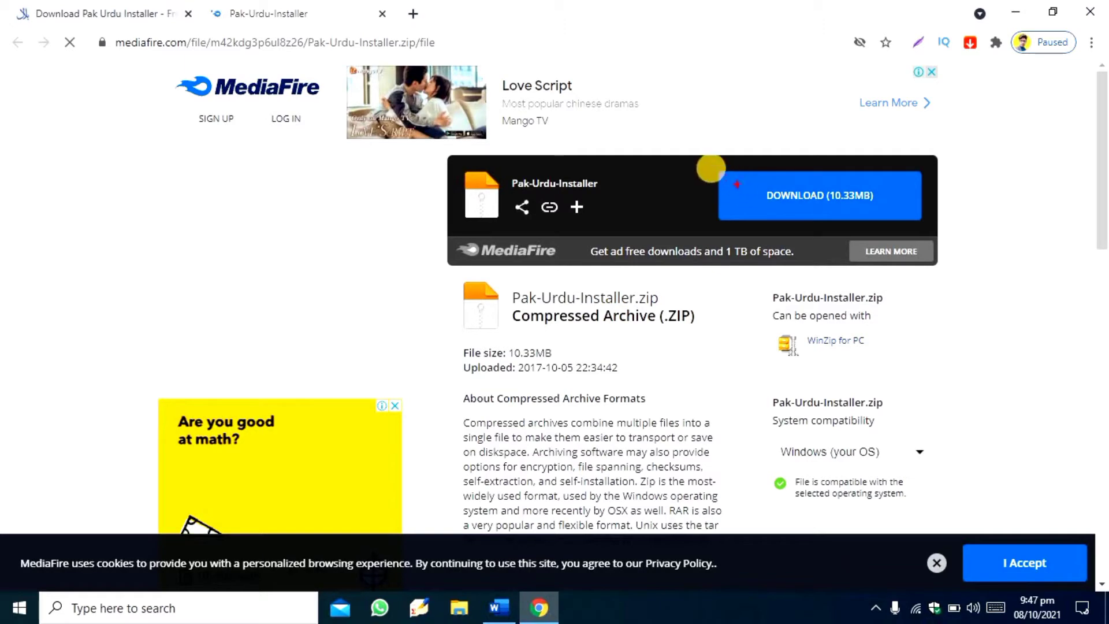
mouse_move(710, 165)
mouse_down()
mouse_move(886, 239)
mouse_move(926, 237)
mouse_up()
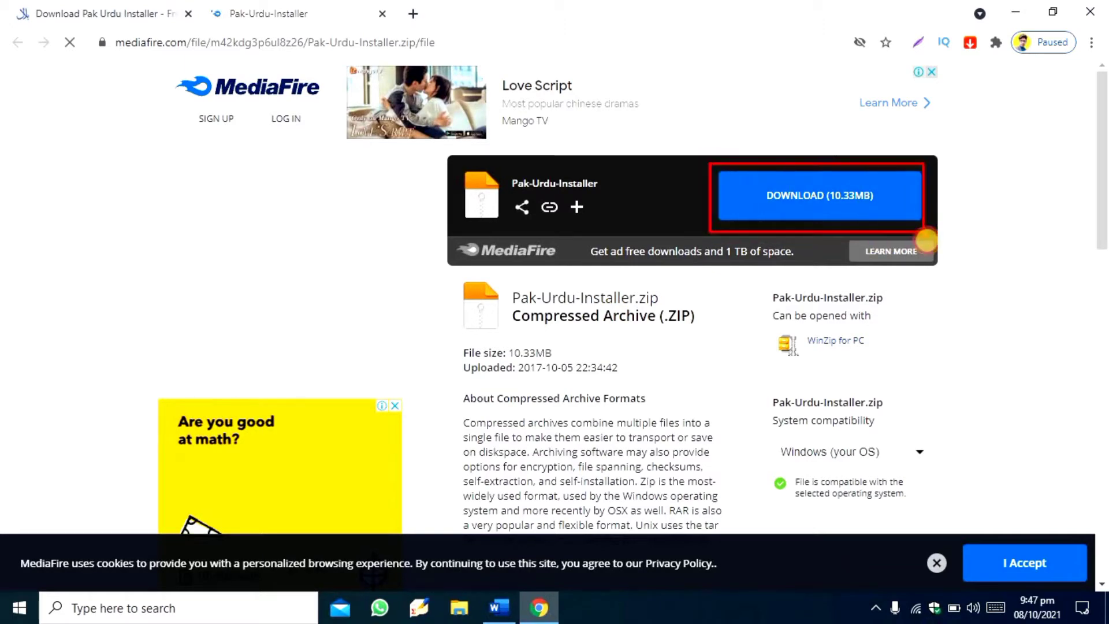
click(900, 205)
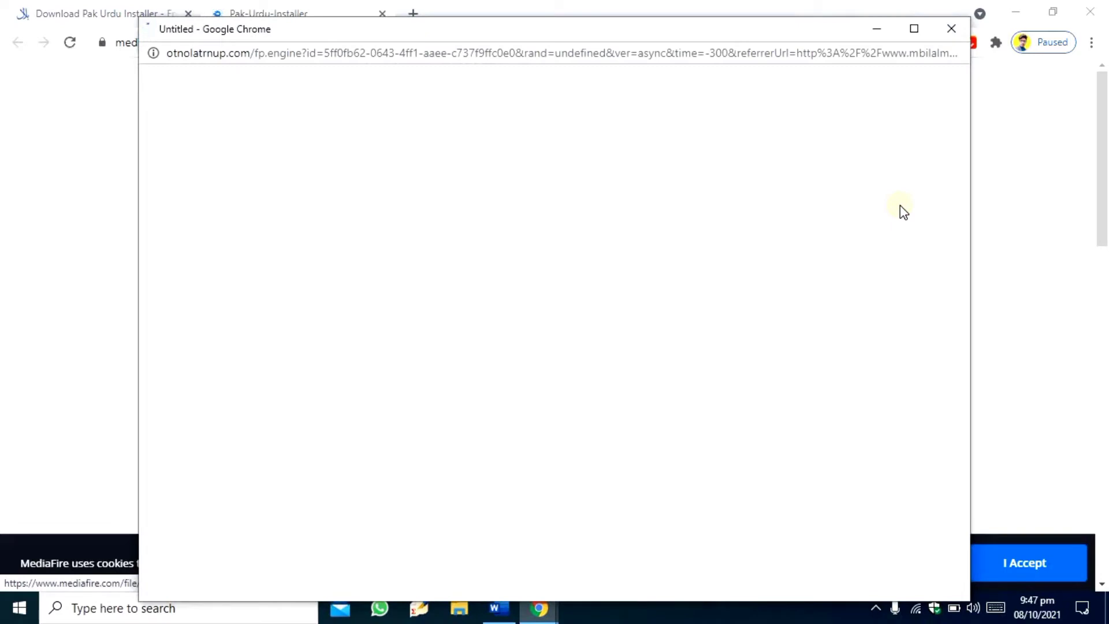
click(953, 36)
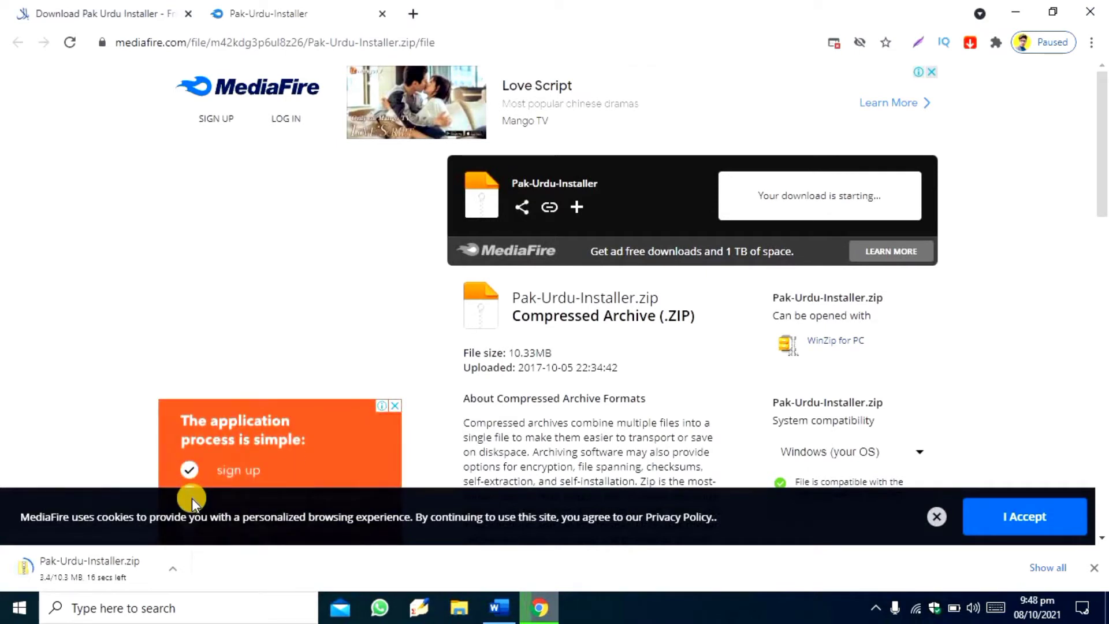
- Replace the installer download tabs with a new tab and search Google for "urdu fonts"
click(382, 13)
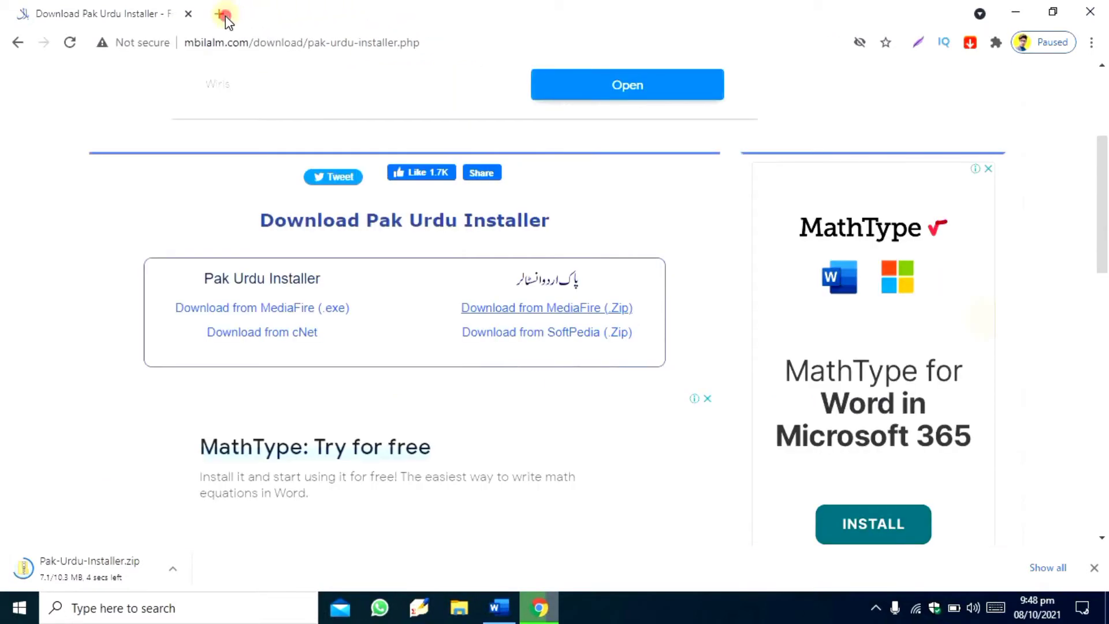
click(223, 14)
click(188, 13)
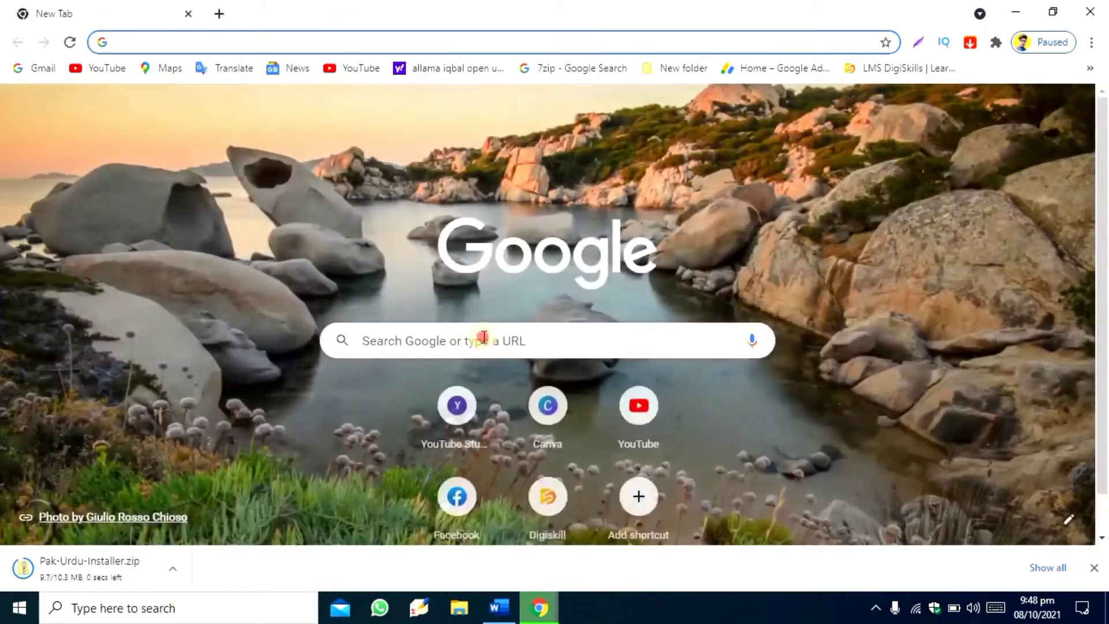
click(484, 337)
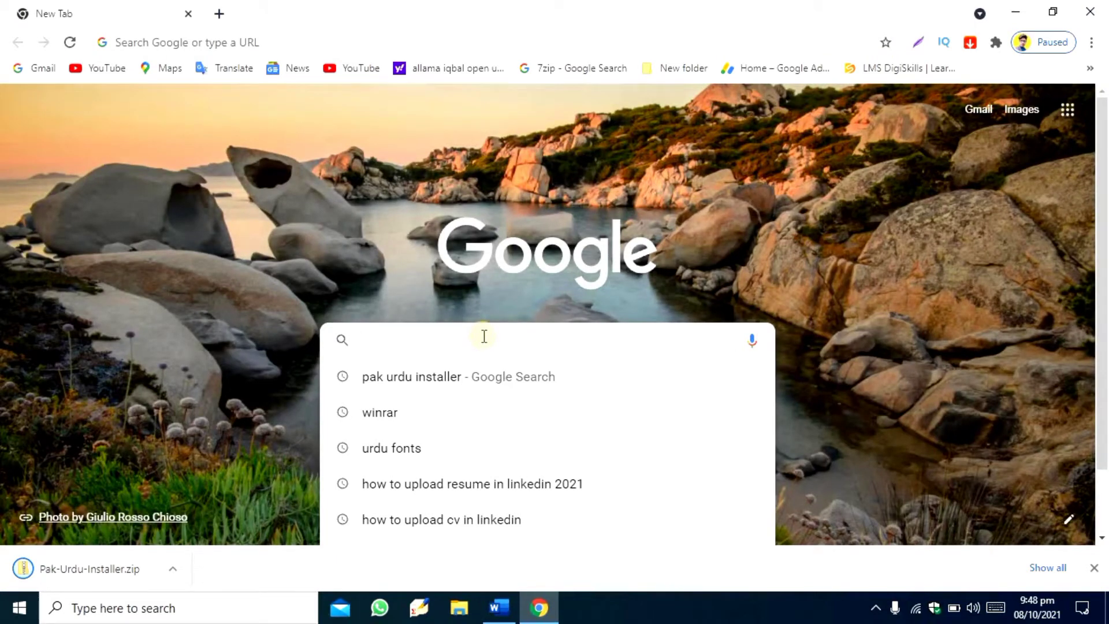
text(urdu)
key(Return)
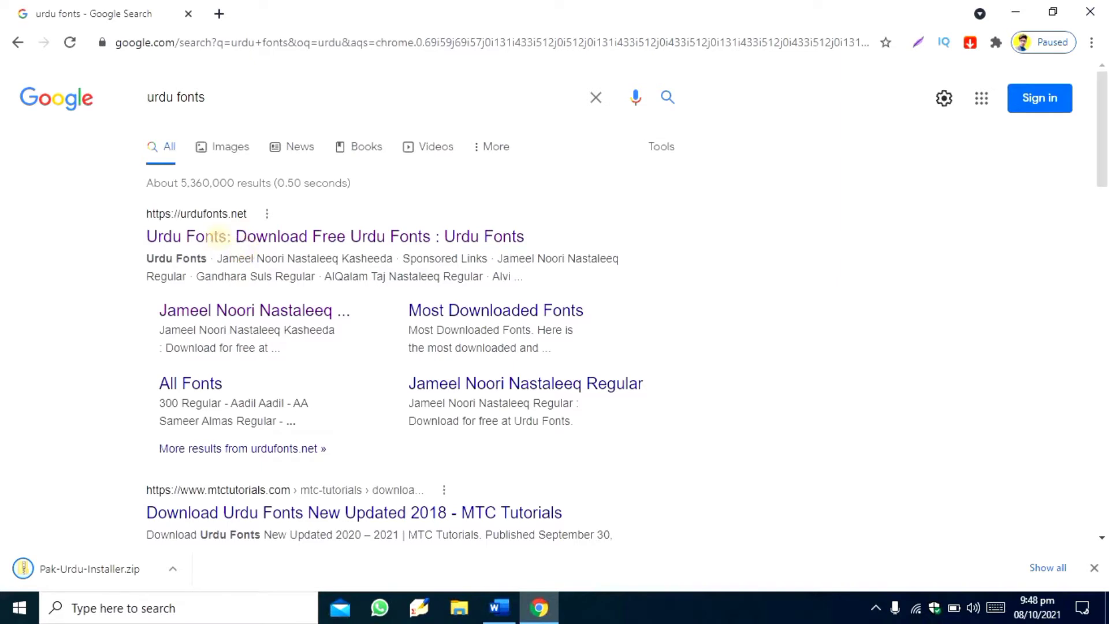
- Open the urdufonts.net website from the search results
drag(128, 196, 212, 261)
mouse_move(392, 300)
mouse_down()
mouse_move(555, 288)
mouse_move(556, 270)
mouse_up()
click(507, 237)
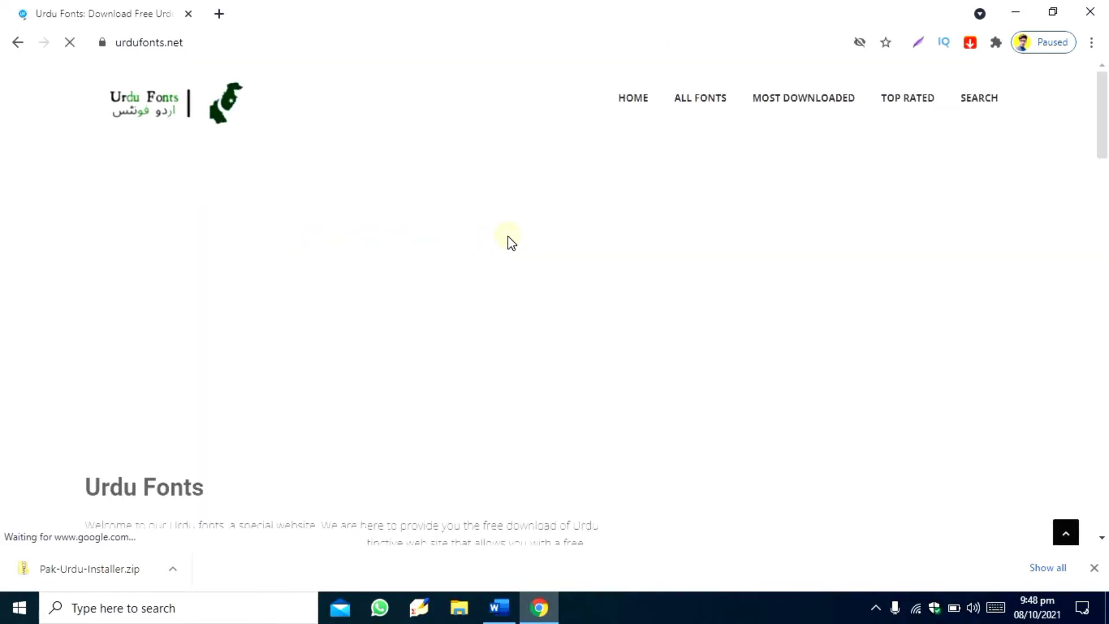
- Open the download page for the Jameel Noori Nastaleeq Regular font and dismiss the advertisement
scroll(508, 237, down, 6)
scroll(509, 241, down, 3)
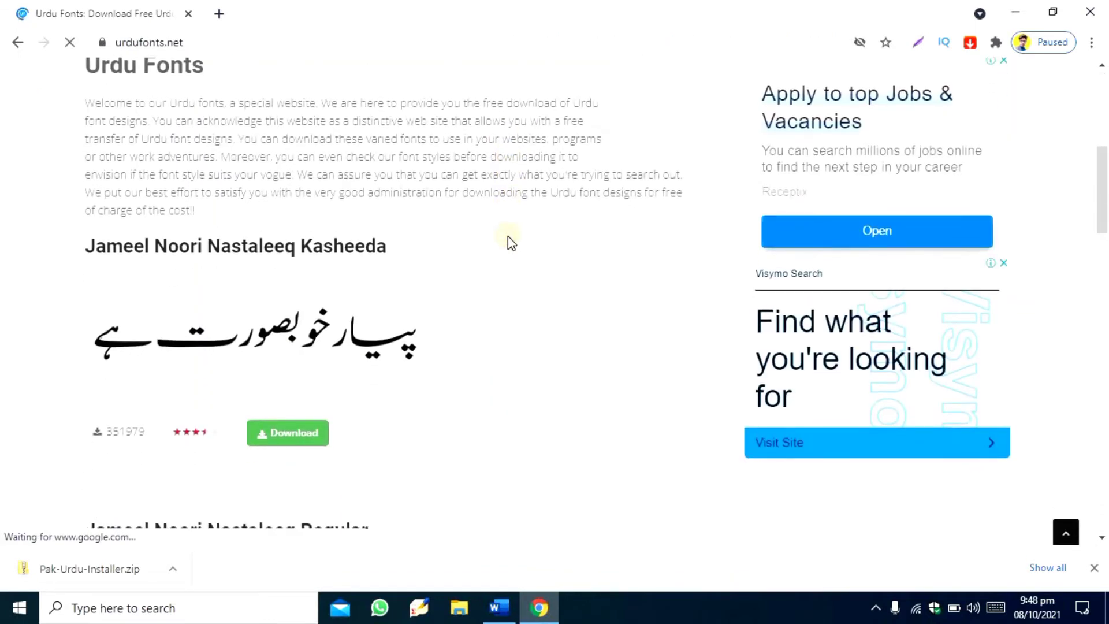
scroll(510, 245, down, 5)
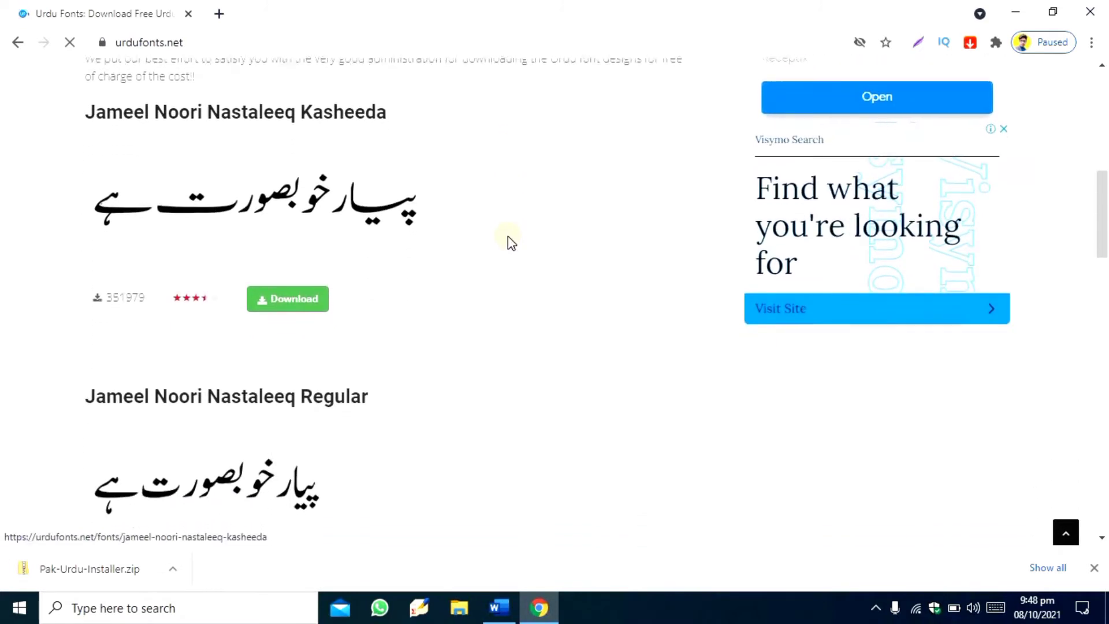
scroll(509, 244, down, 2)
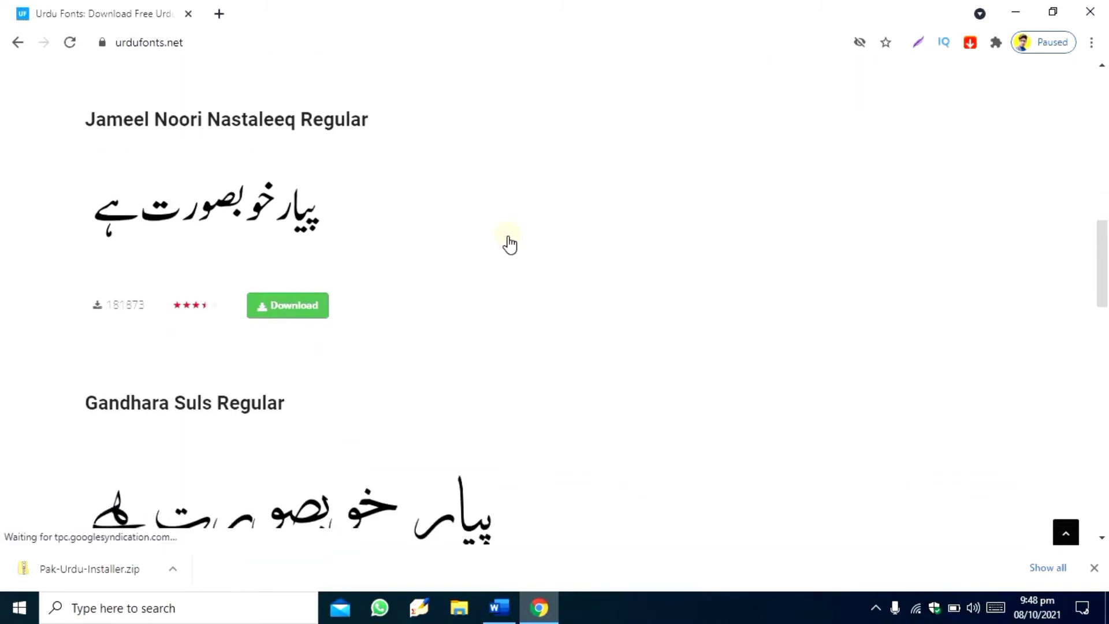
scroll(511, 241, up, 1)
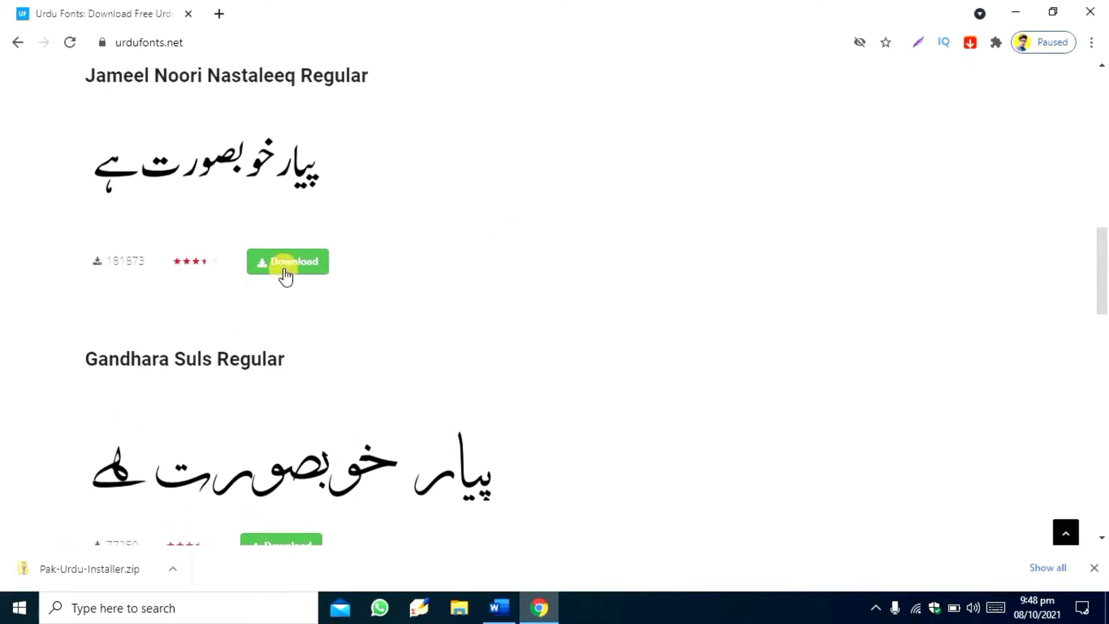
click(286, 275)
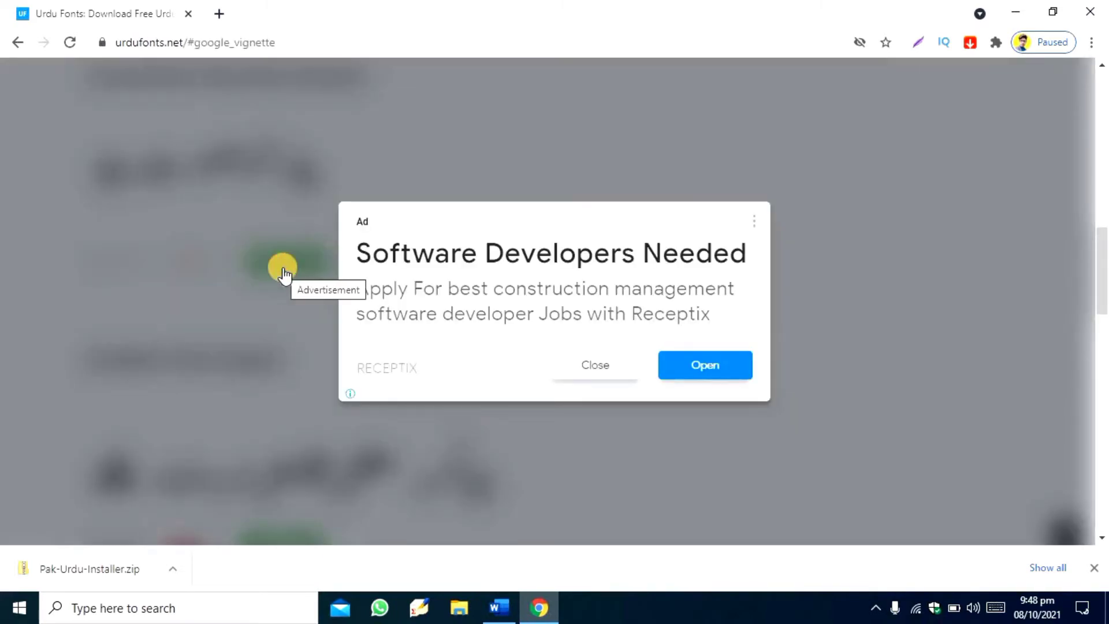
click(578, 373)
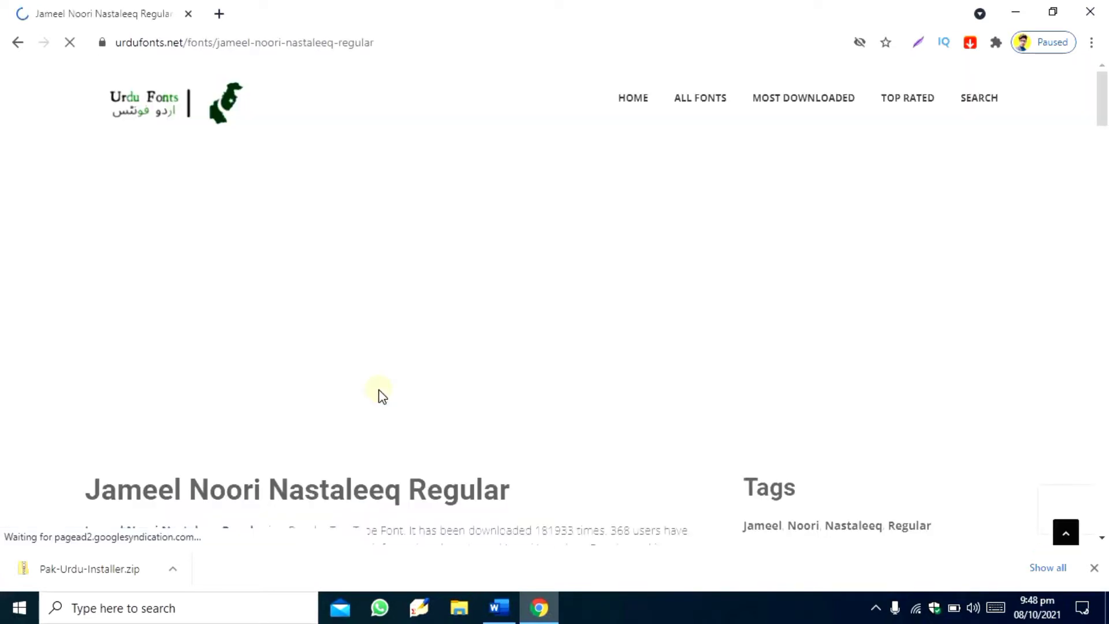
- Download the Jameel Noori Nastaleeq Regular font as a zip file
scroll(378, 392, down, 10)
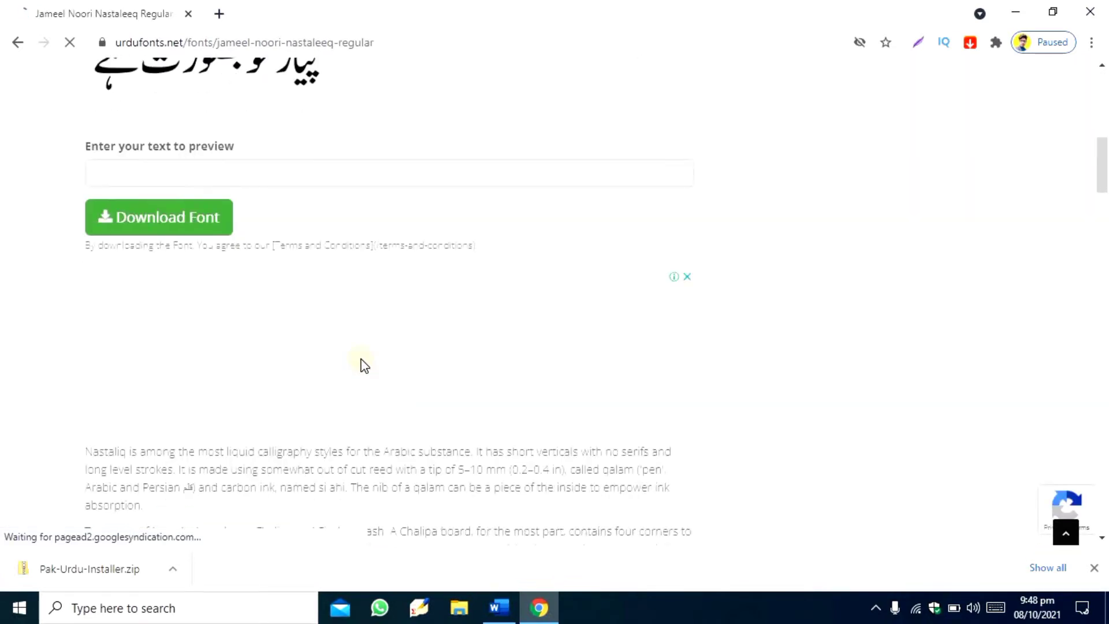
click(216, 225)
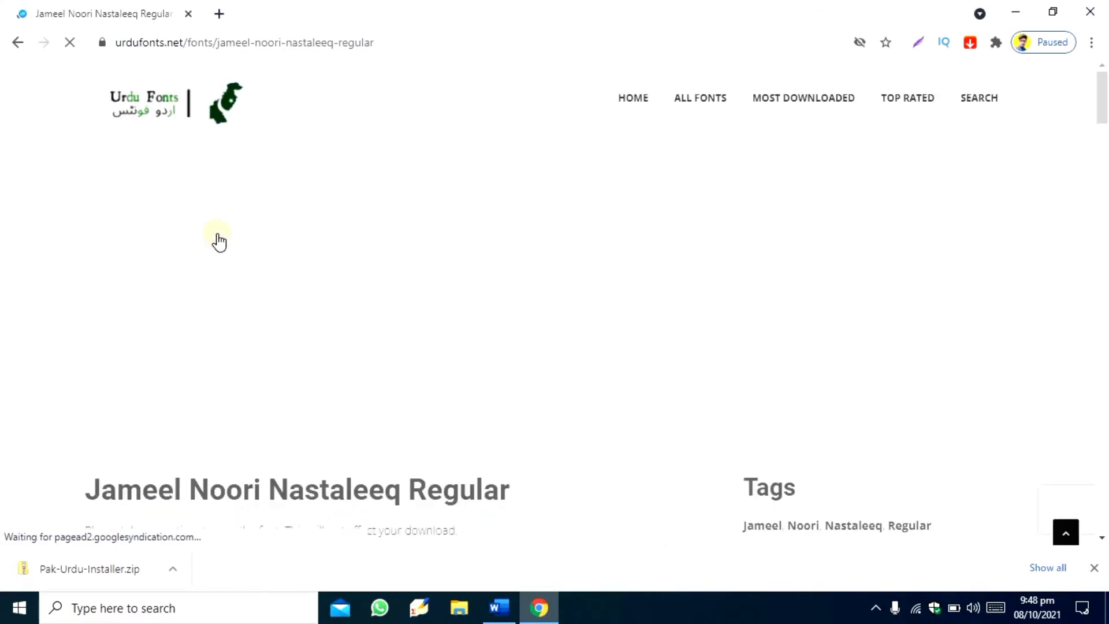
scroll(217, 234, down, 2)
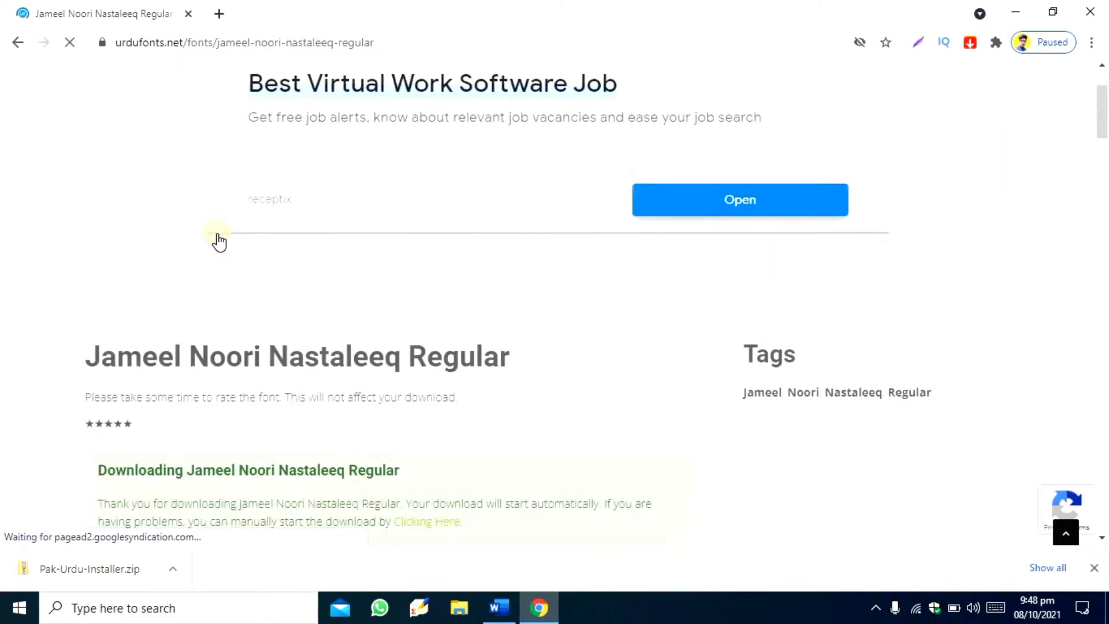
scroll(218, 240, down, 5)
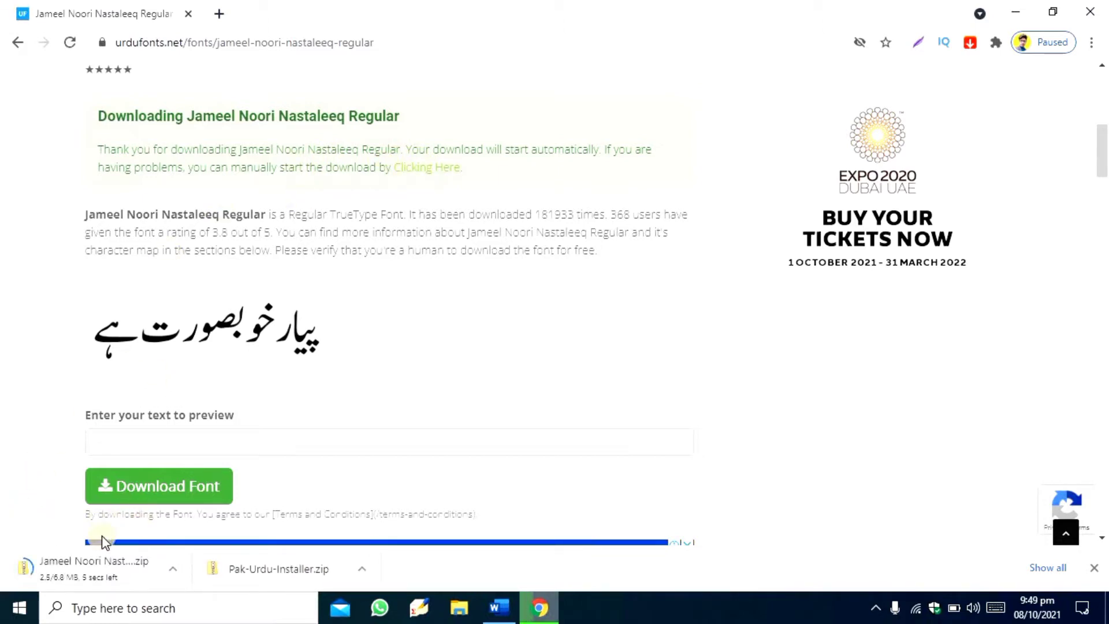
- Go back to the previous font page, then replace the Urdu Fonts tab with a blank new tab
click(22, 45)
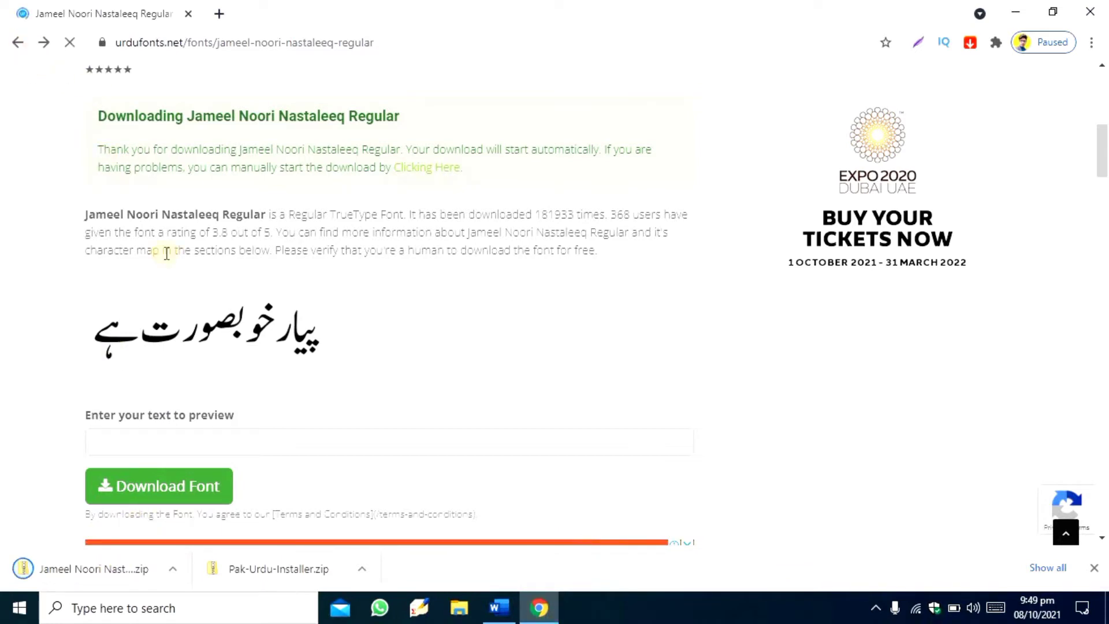
scroll(167, 254, down, 12)
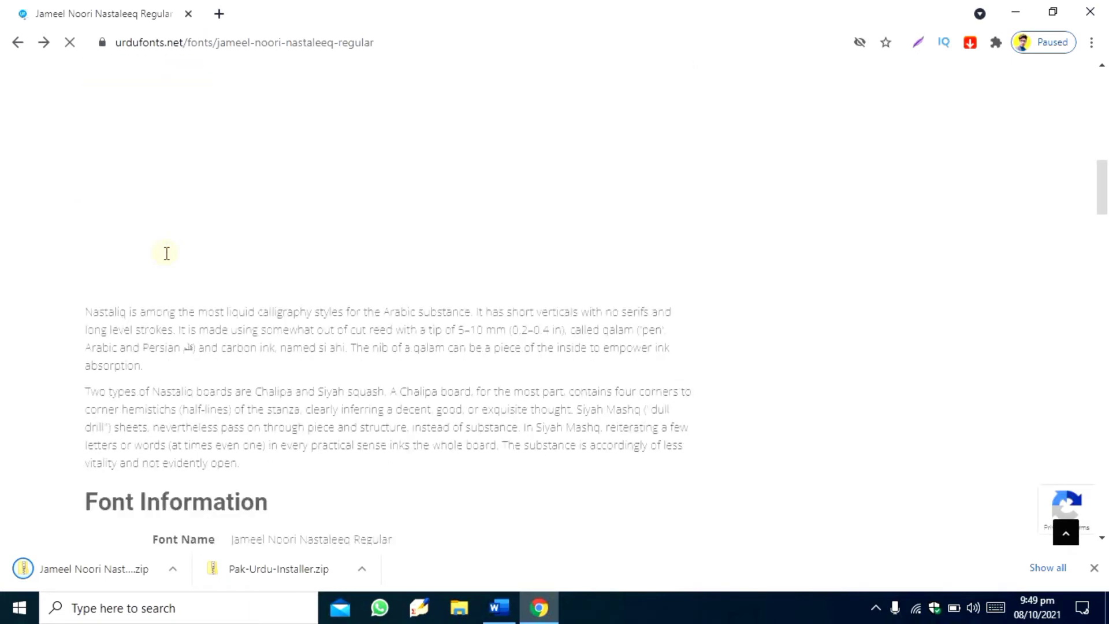
scroll(167, 253, up, 12)
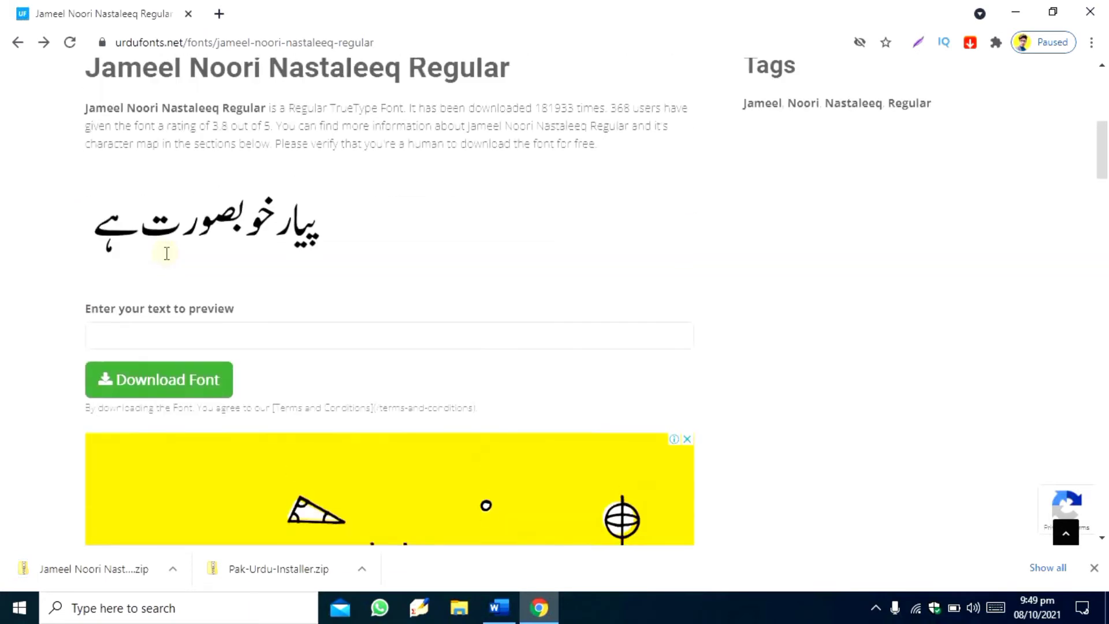
click(219, 13)
click(189, 14)
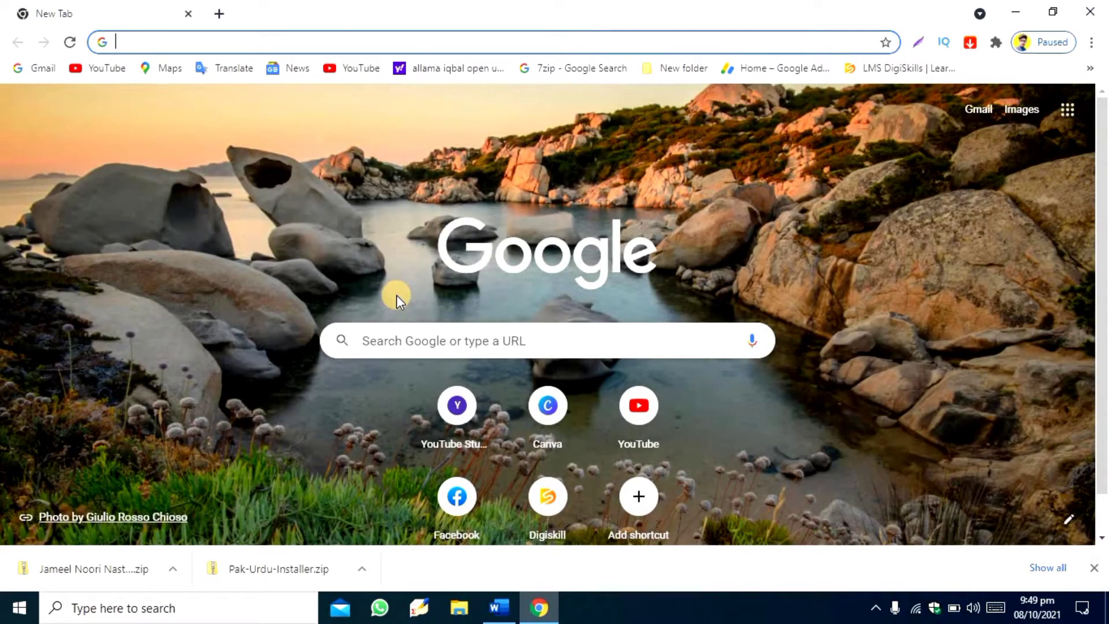
- Enter "winrar" in the Google search box without submitting it, and minimize the browser to show the desktop
click(421, 342)
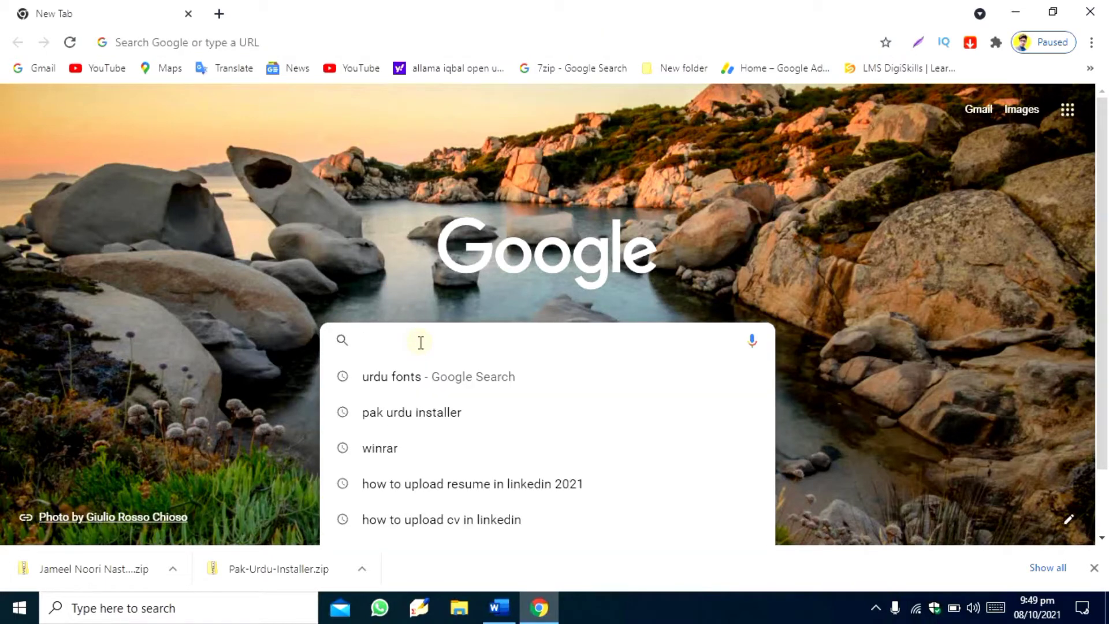
key(Down)
key(Down)
key(Down)
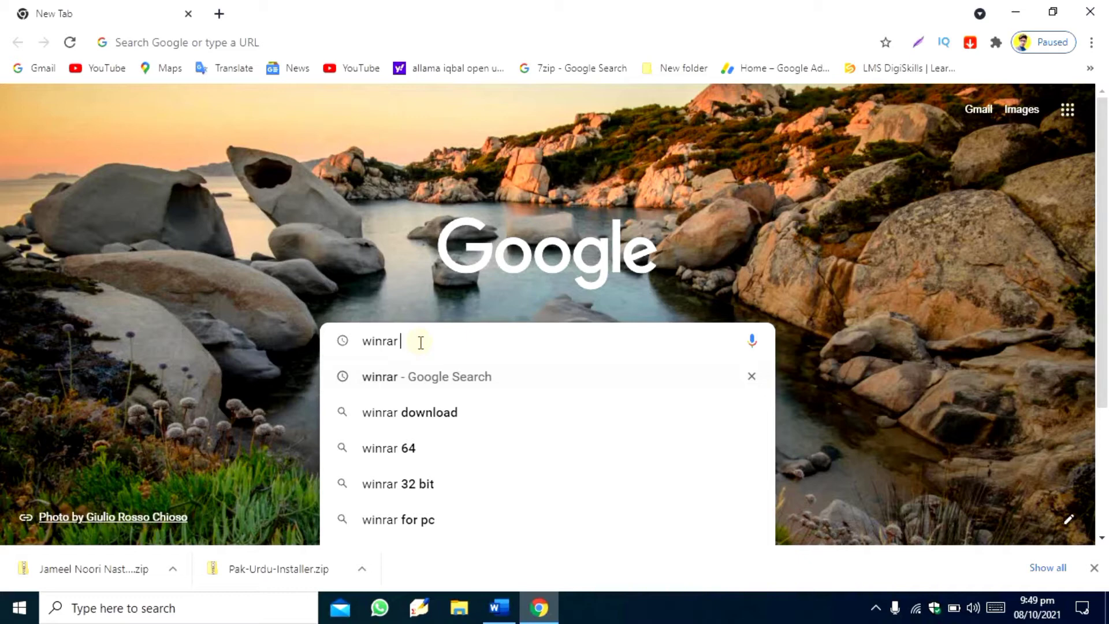
click(1000, 15)
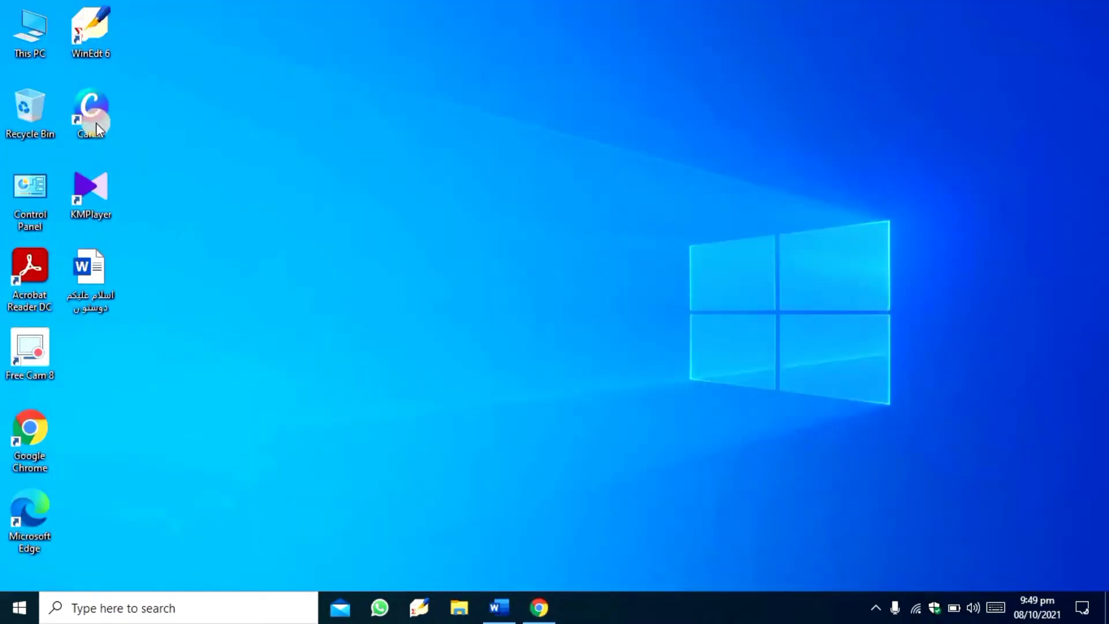
- Check the system type in This PC's properties, then close the system information window
right_click(30, 37)
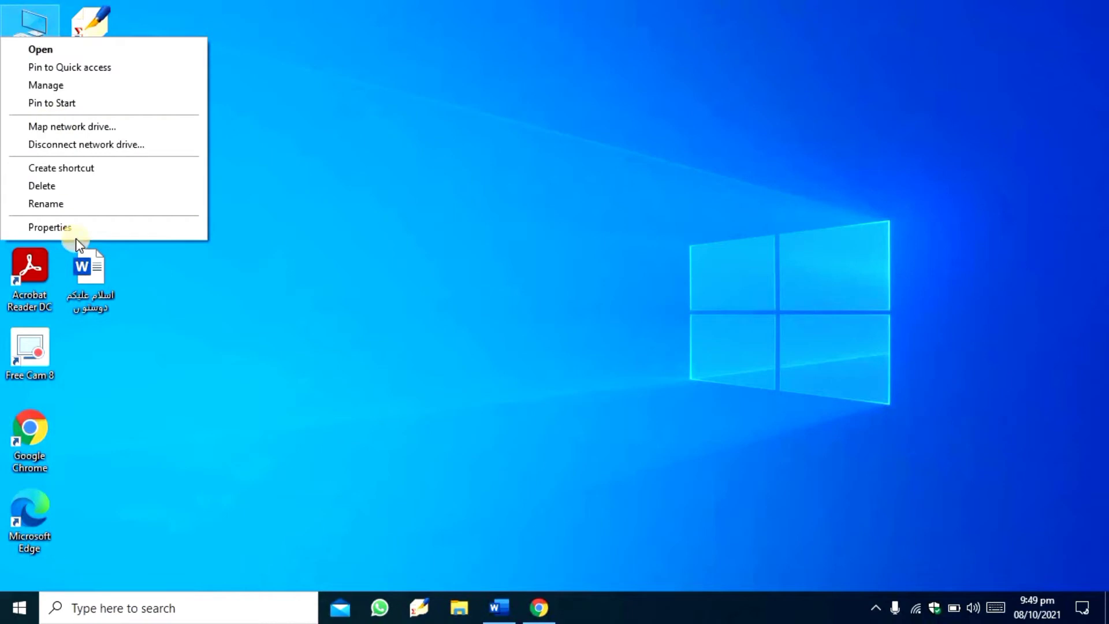
click(50, 228)
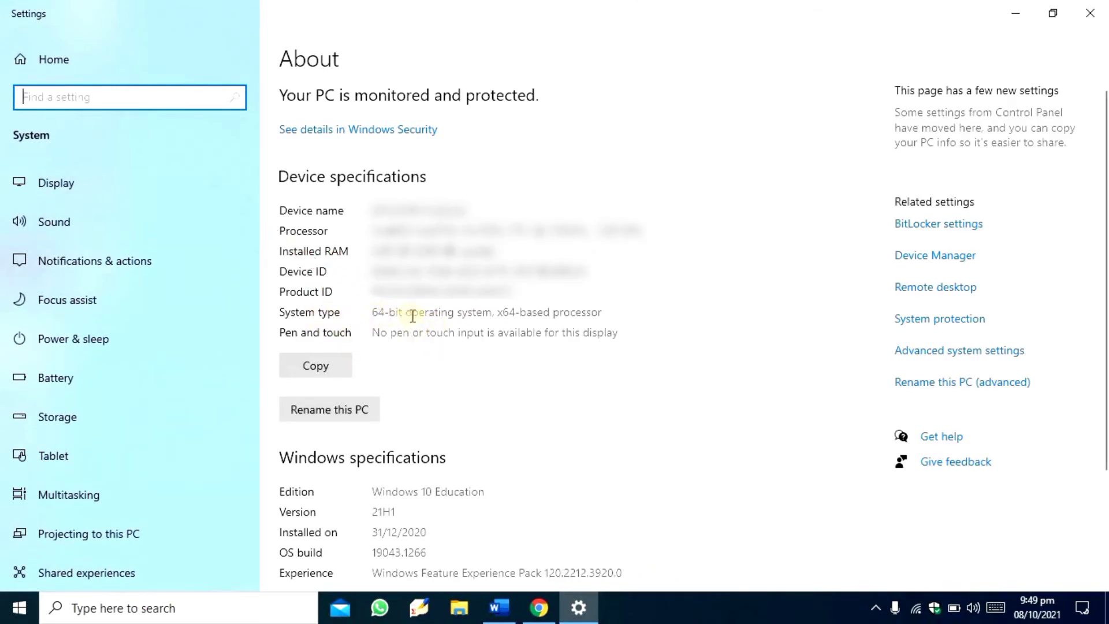
click(1090, 13)
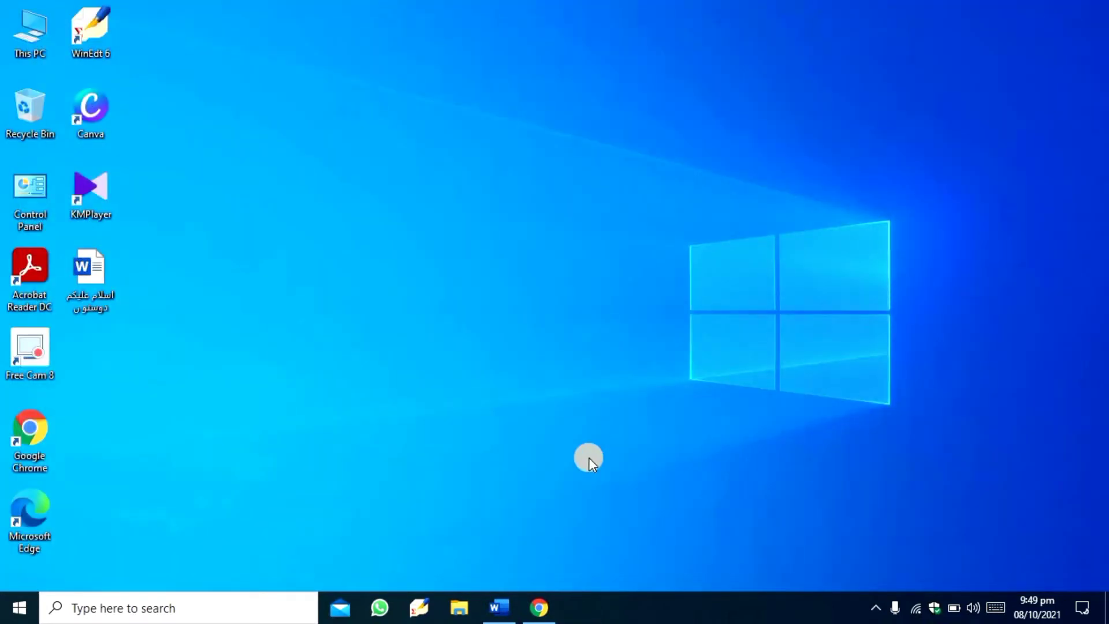
- Return to Chrome, search Google for "winrar" and open the official win-rar.com result
click(547, 605)
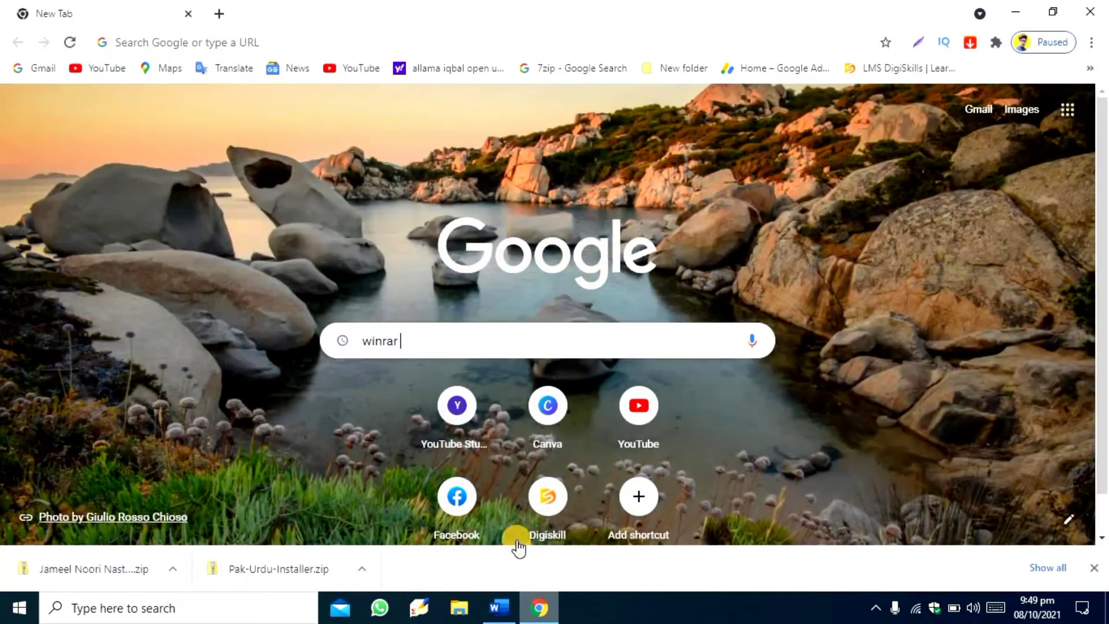
key(Return)
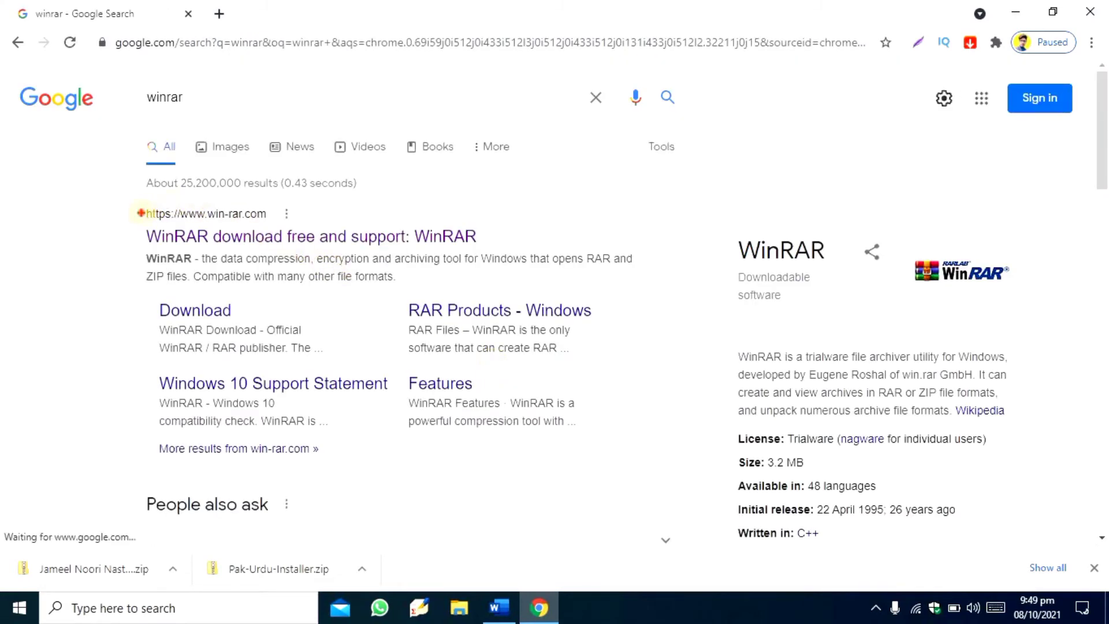
drag(141, 214, 501, 256)
key(Escape)
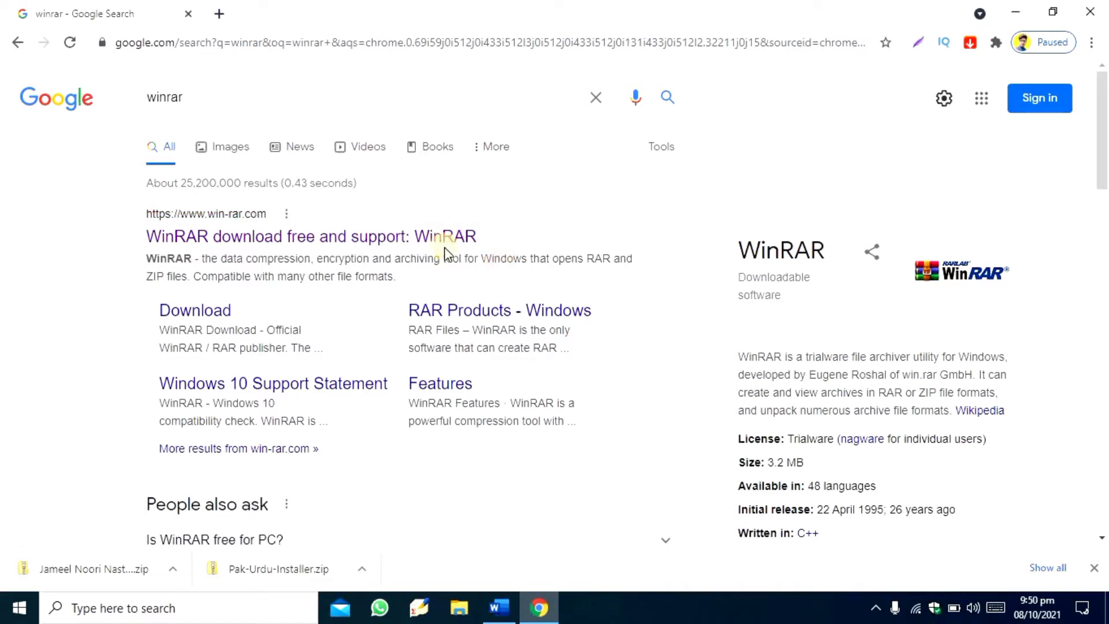
click(440, 237)
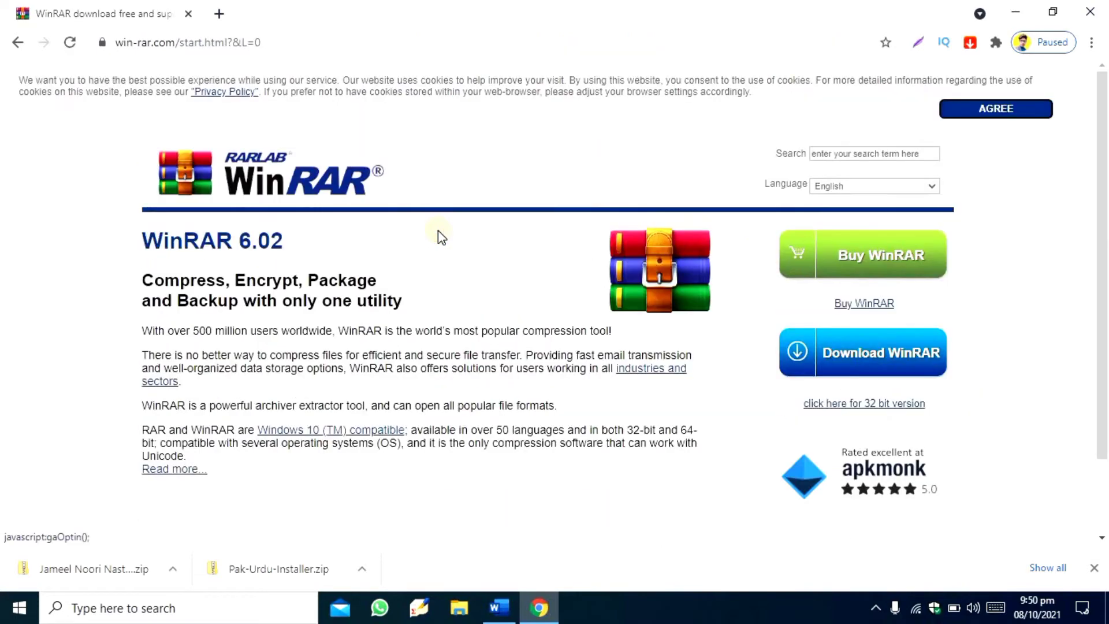
- Download the 64-bit WinRAR 6.02 installer from win-rar.com and close the browser
scroll(438, 230, down, 3)
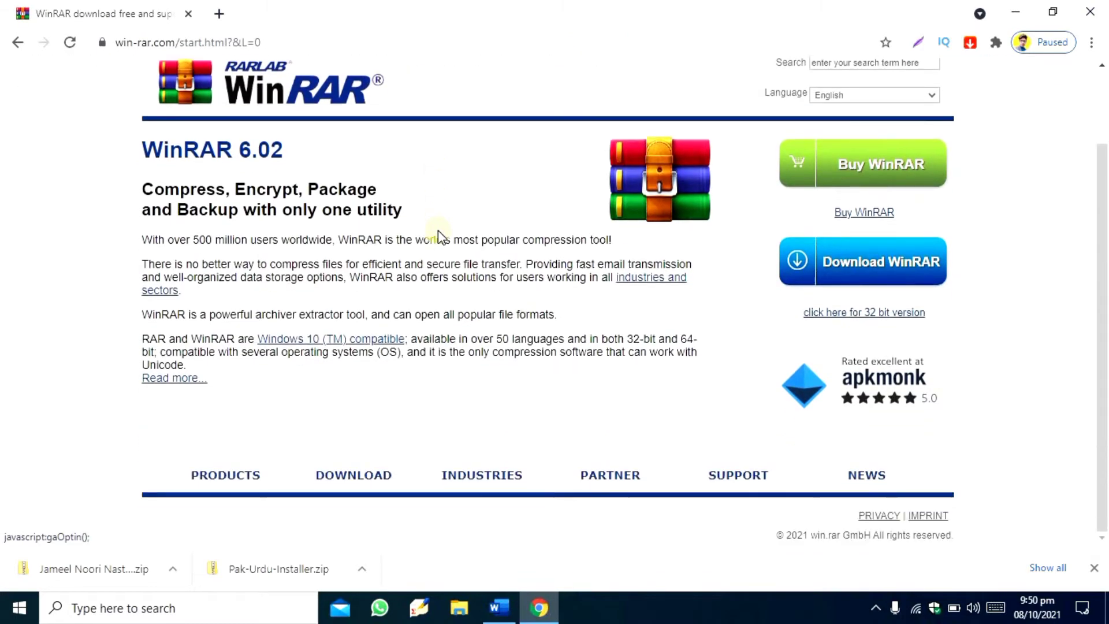
scroll(439, 235, up, 3)
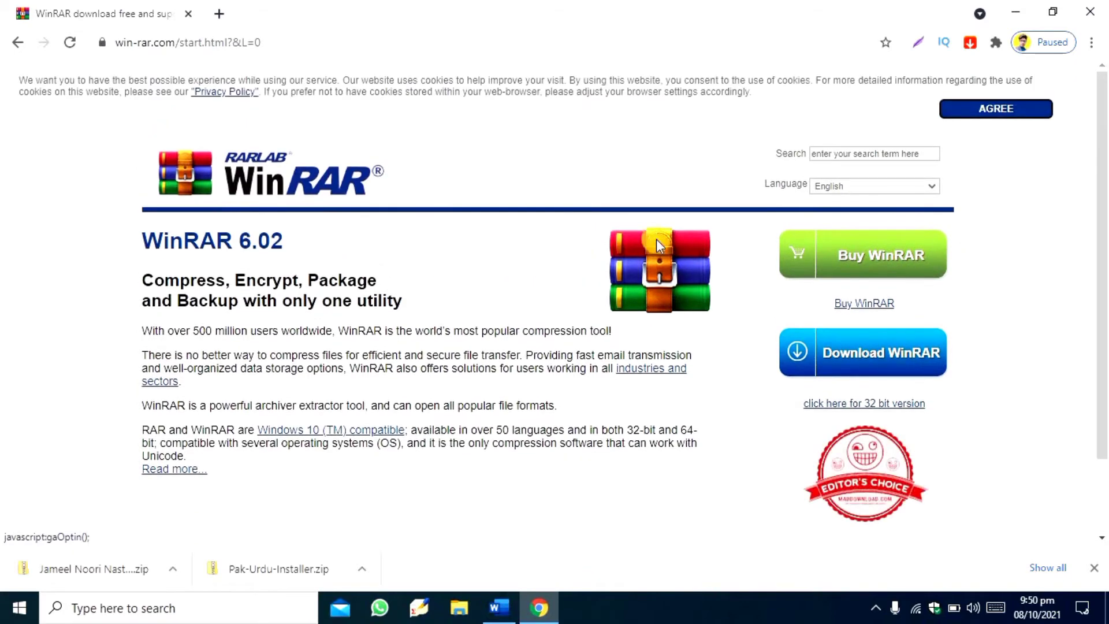
click(848, 356)
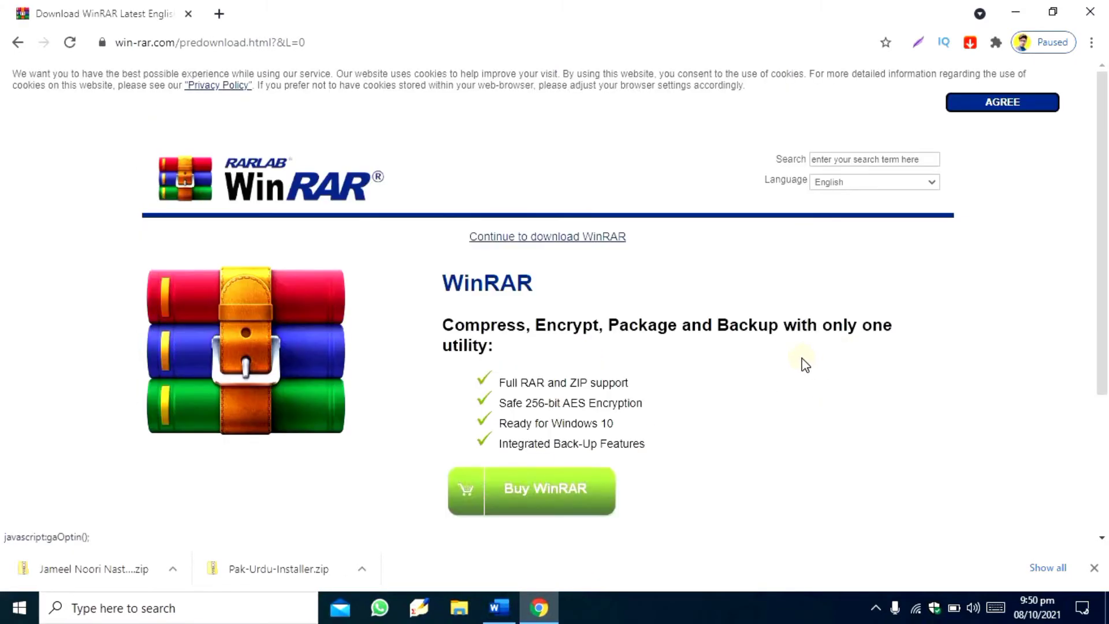
scroll(806, 364, down, 3)
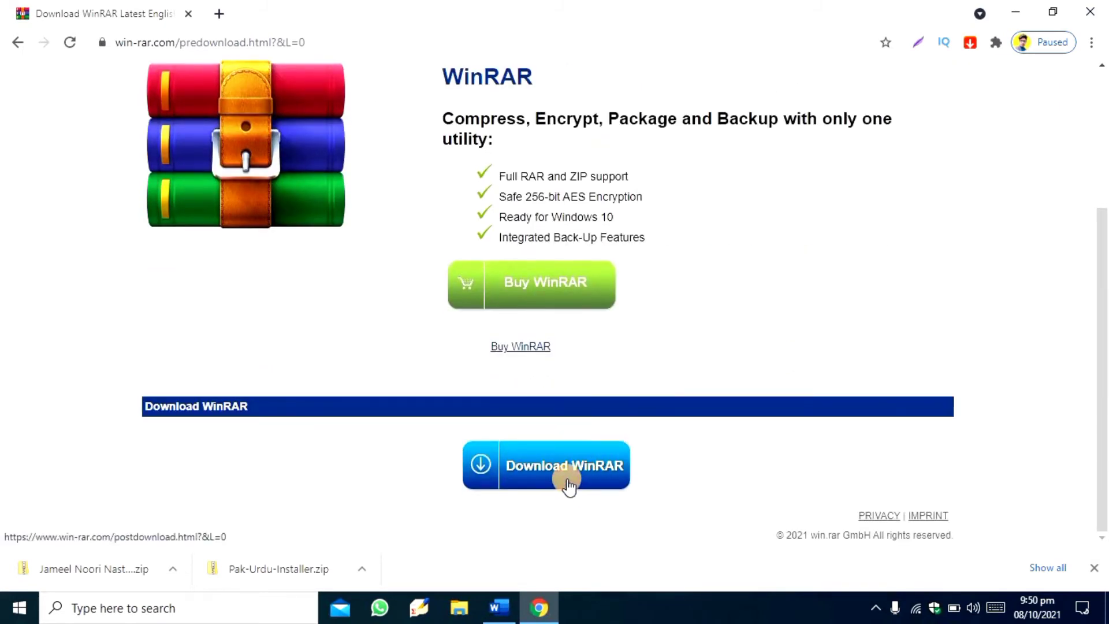
click(567, 482)
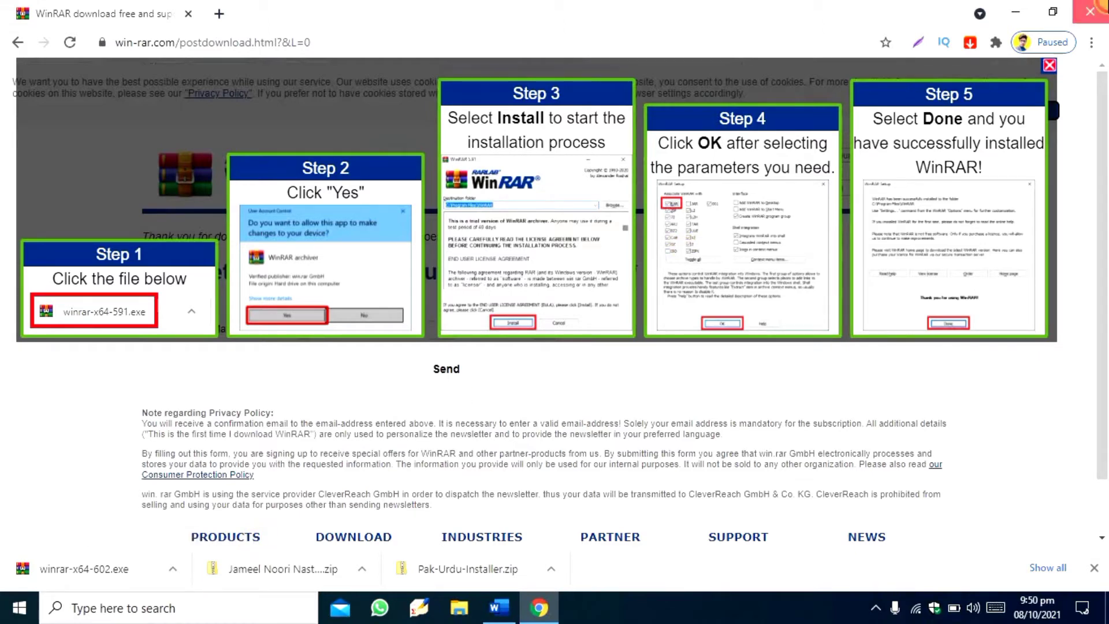
click(1090, 12)
- Open the Downloads folder from This PC and launch the winrar-x64-602 installer
double_click(22, 33)
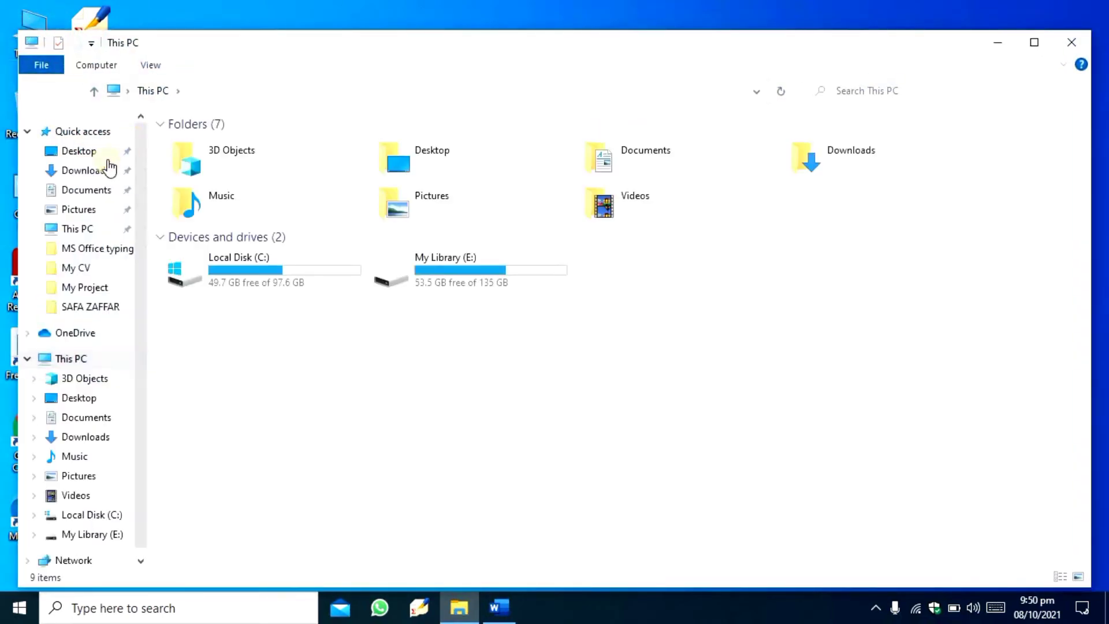
click(85, 171)
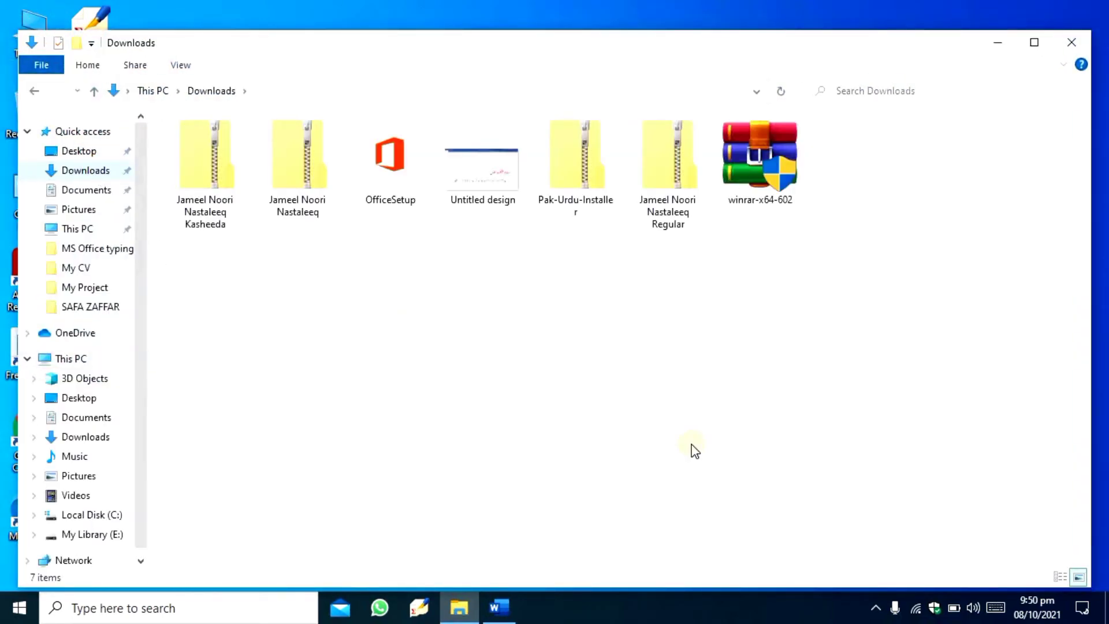
click(754, 164)
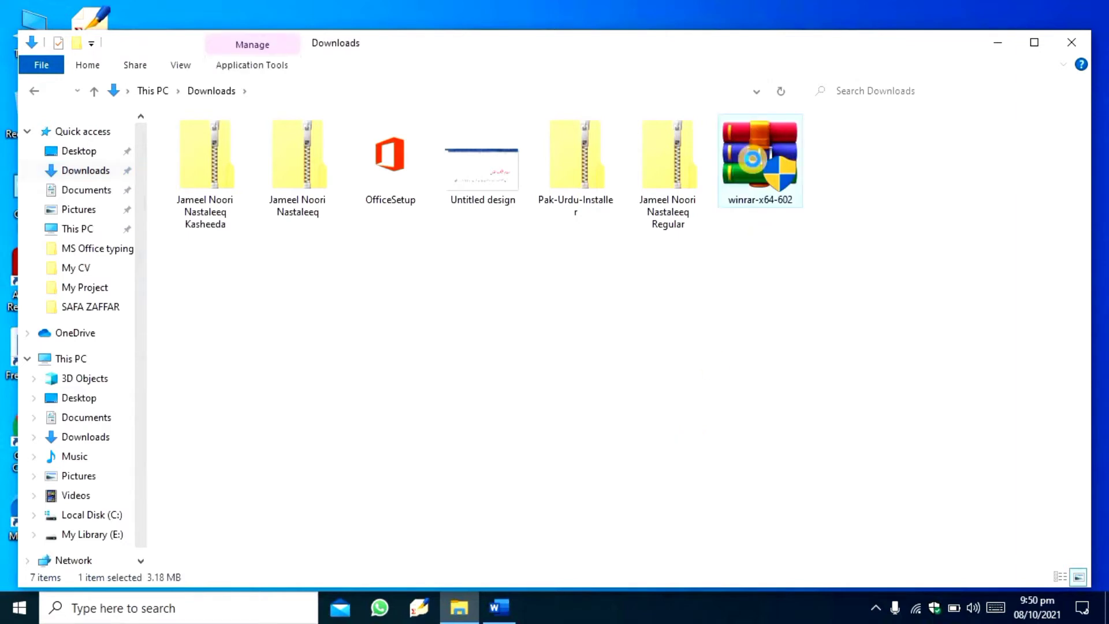
right_click(753, 160)
click(639, 186)
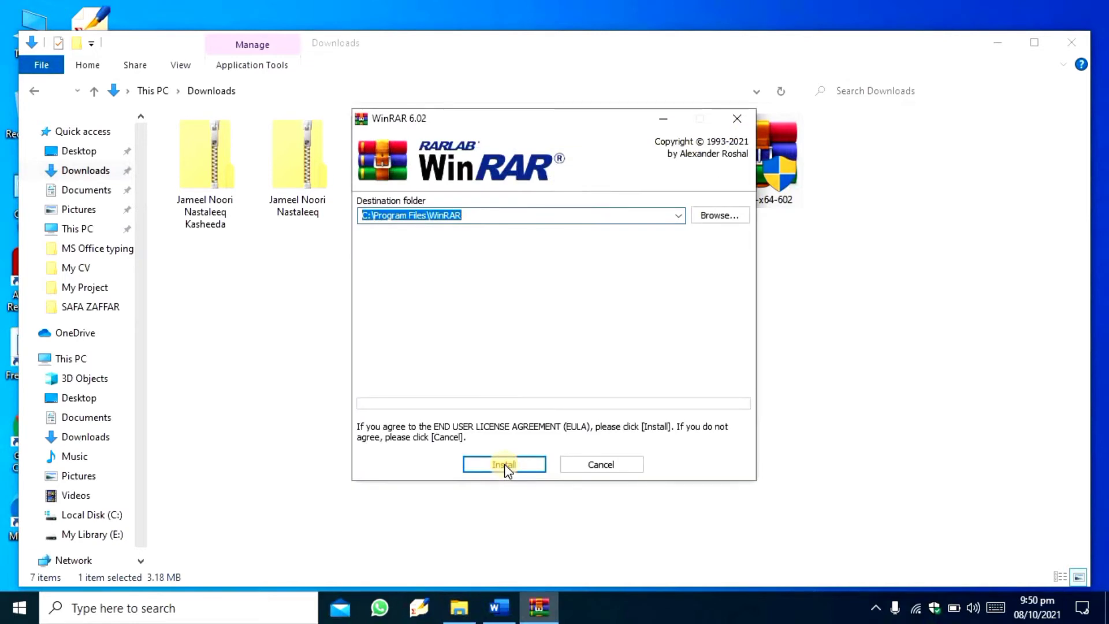
- Install WinRAR in C:\Program Files\WinRAR with the default file associations and shell integration, and finish the setup
click(505, 463)
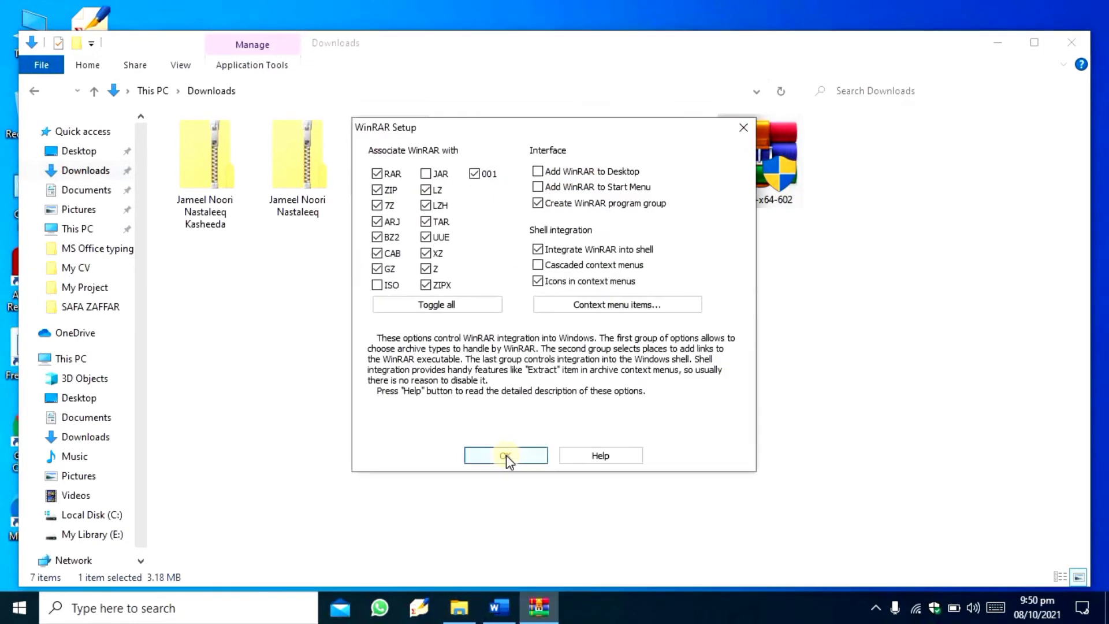
click(506, 455)
click(552, 455)
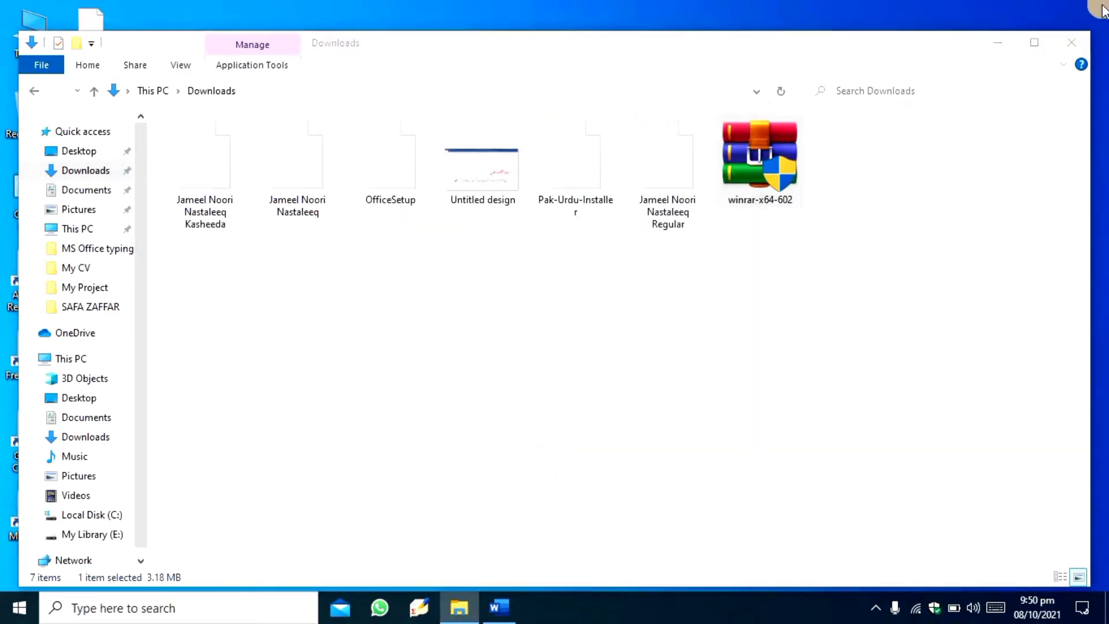
click(1072, 42)
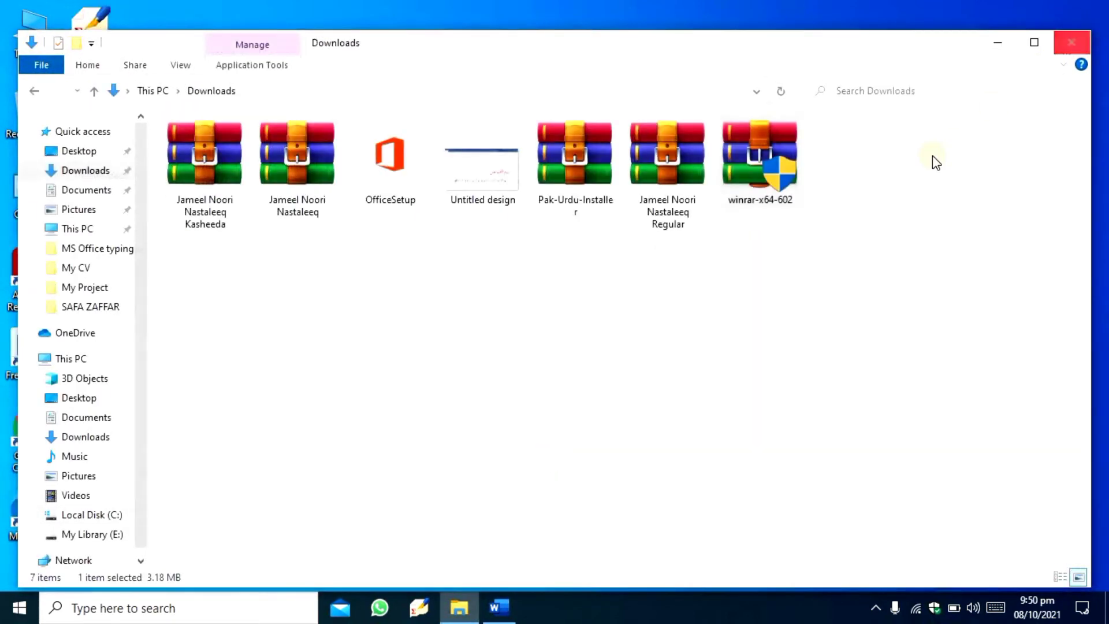
click(745, 328)
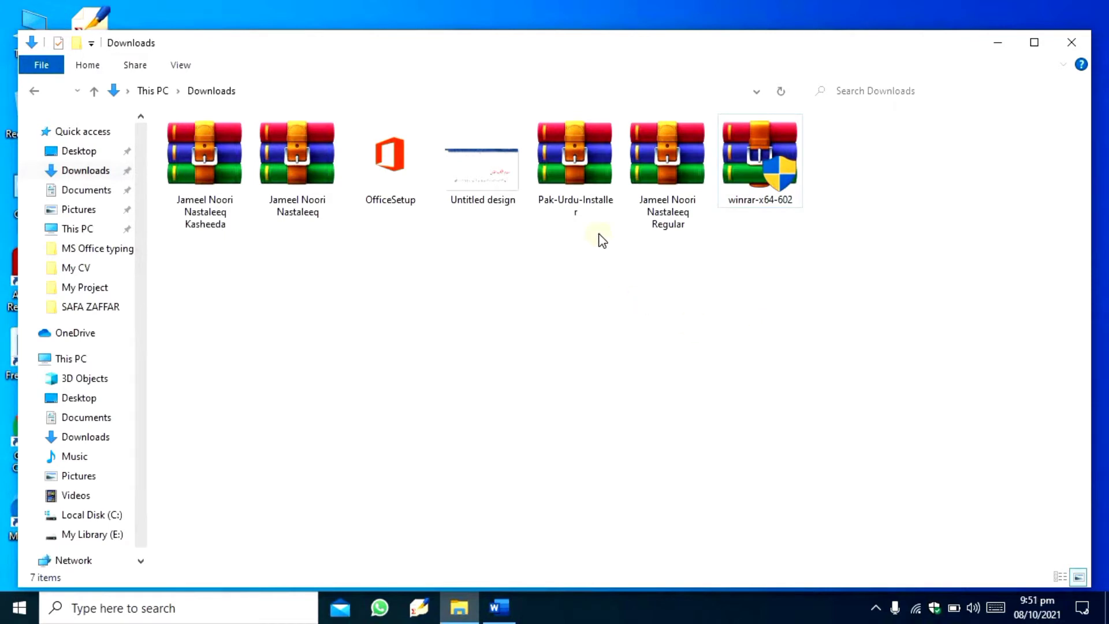
- Extract the Pak-Urdu-Installer archive directly into the Downloads folder
click(586, 180)
right_click(584, 176)
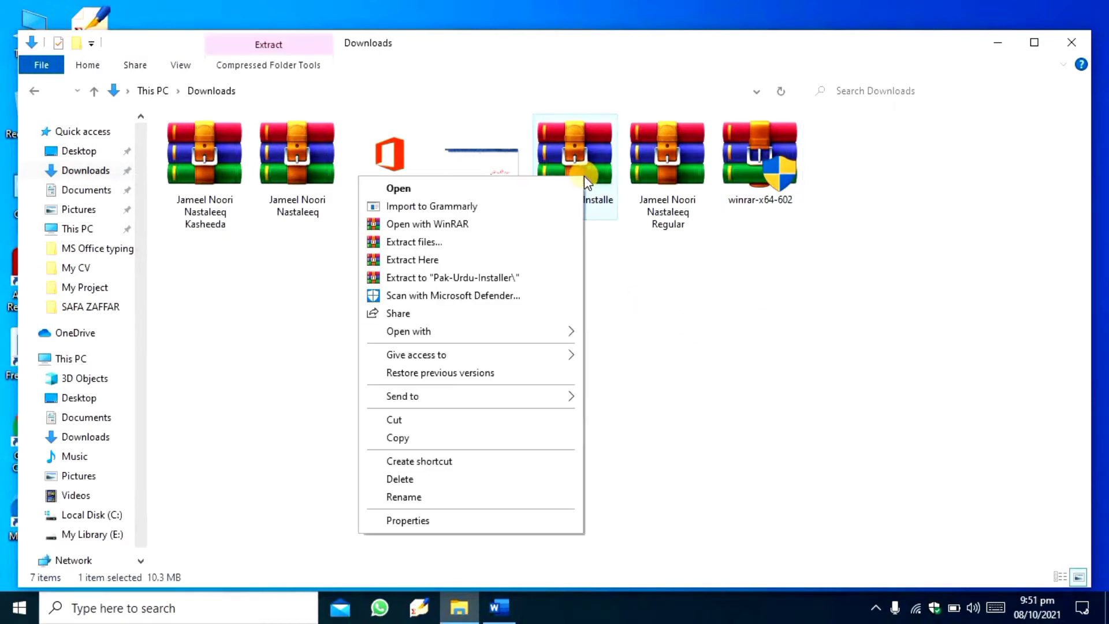
click(428, 259)
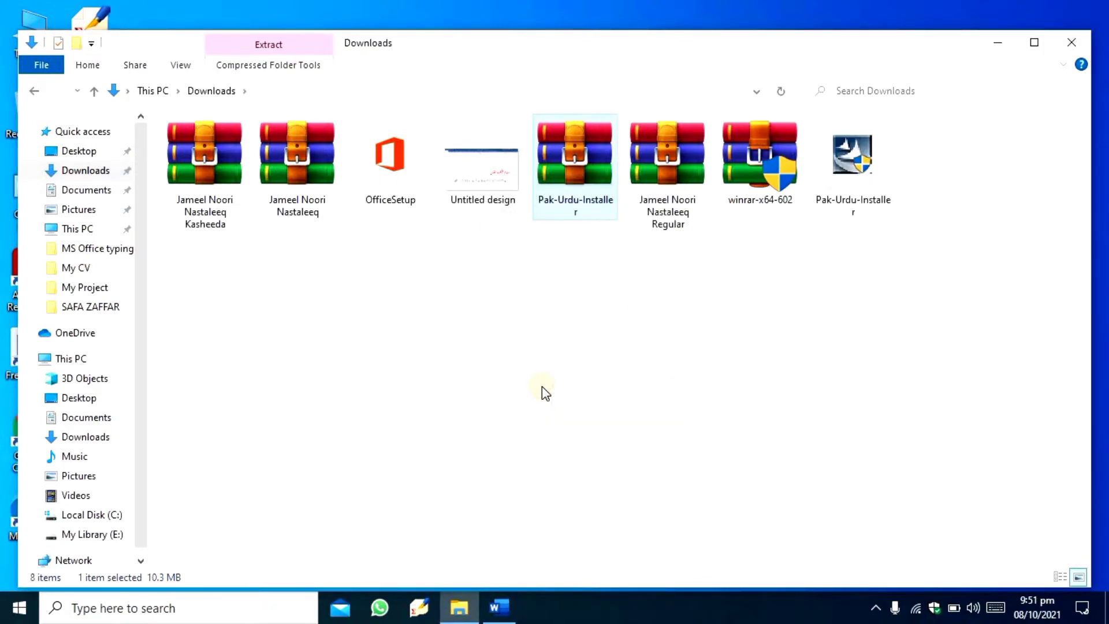
click(544, 393)
- Extract the Jameel Noori Nastaleeq and Jameel Noori Nastaleeq Kasheeda archives directly into the Downloads folder
right_click(307, 181)
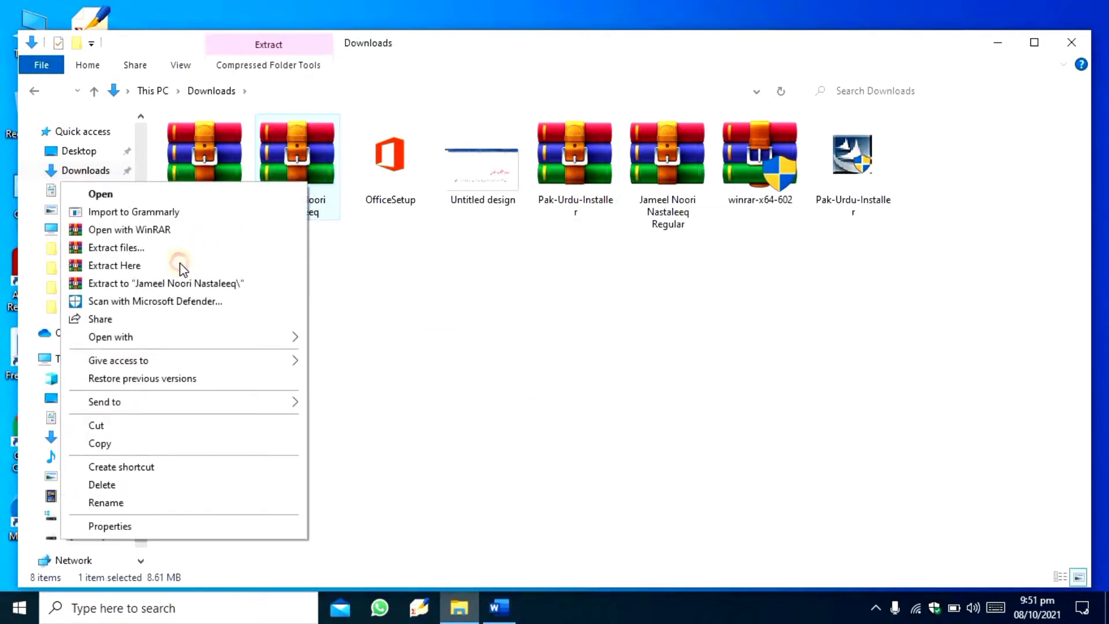
click(179, 264)
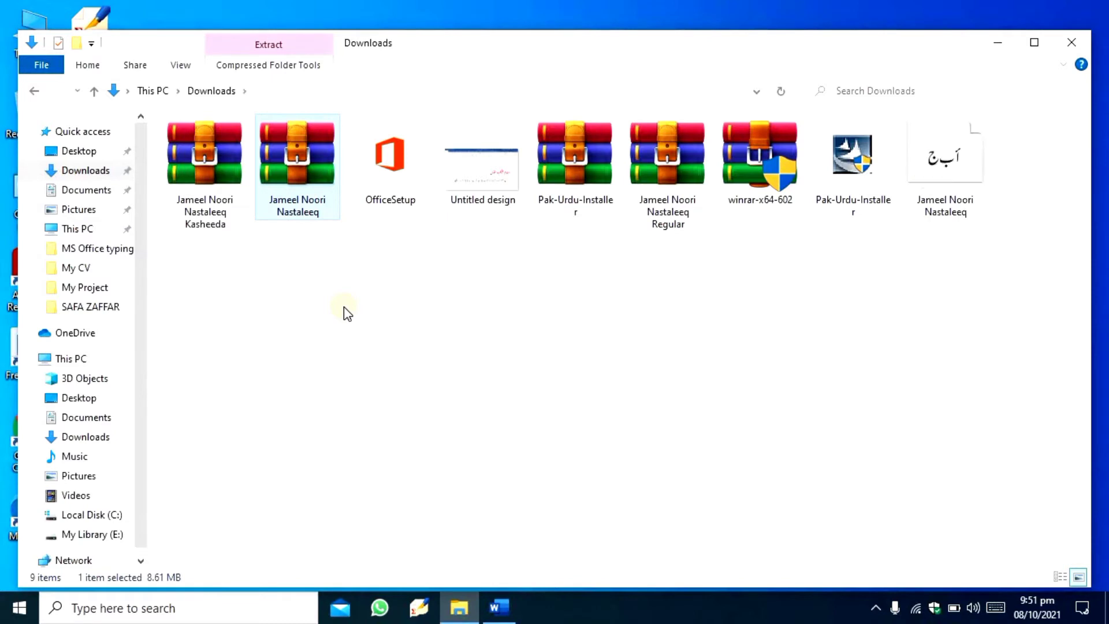
click(344, 307)
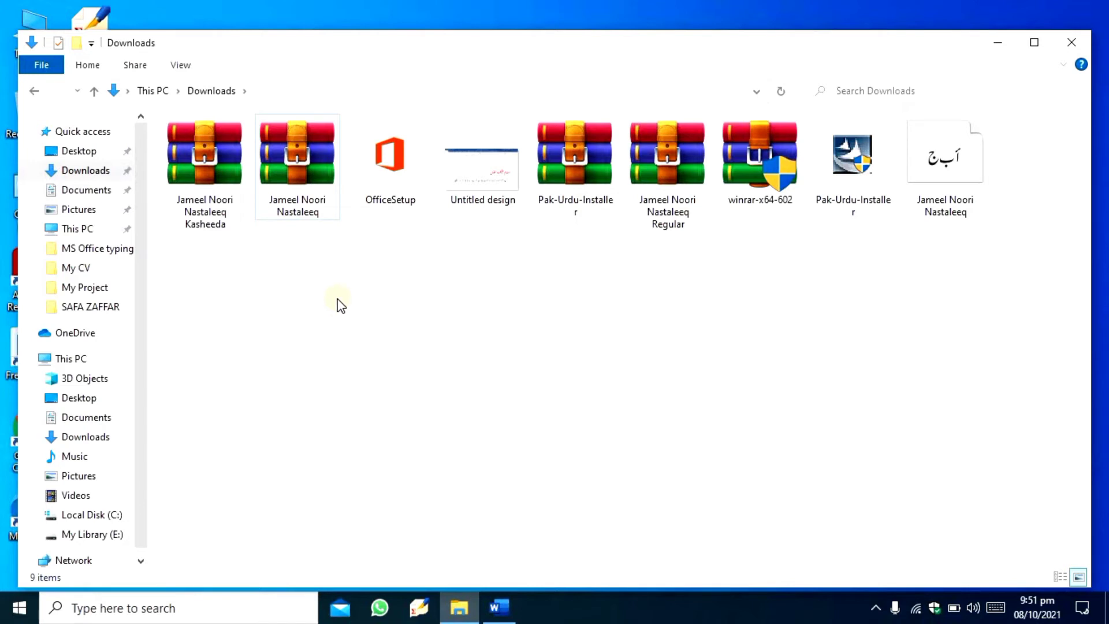
click(209, 203)
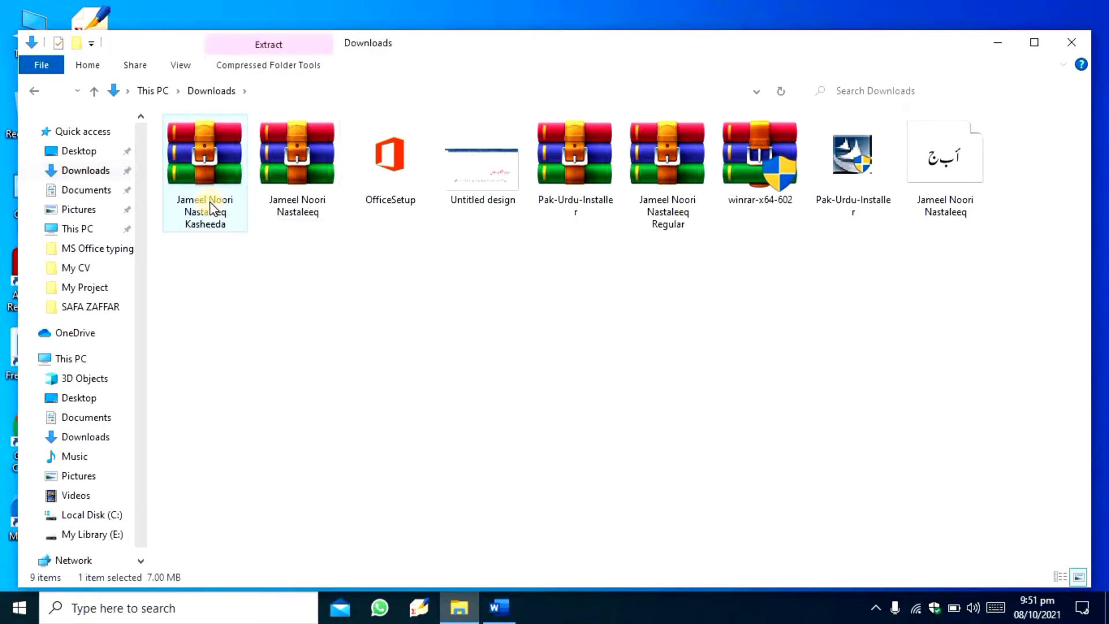
right_click(210, 202)
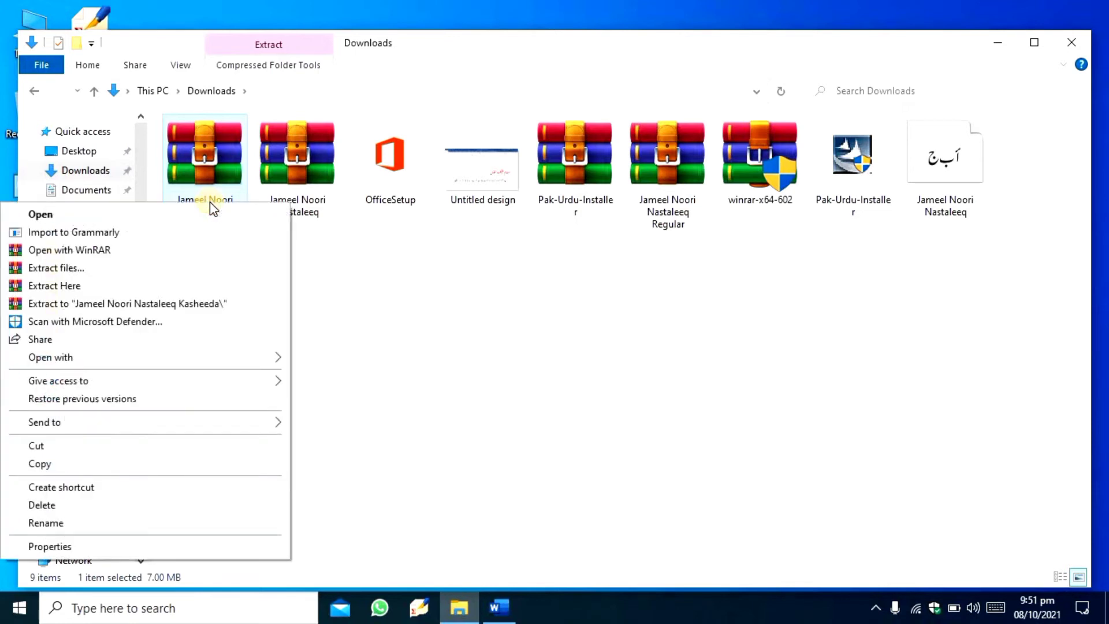
click(81, 285)
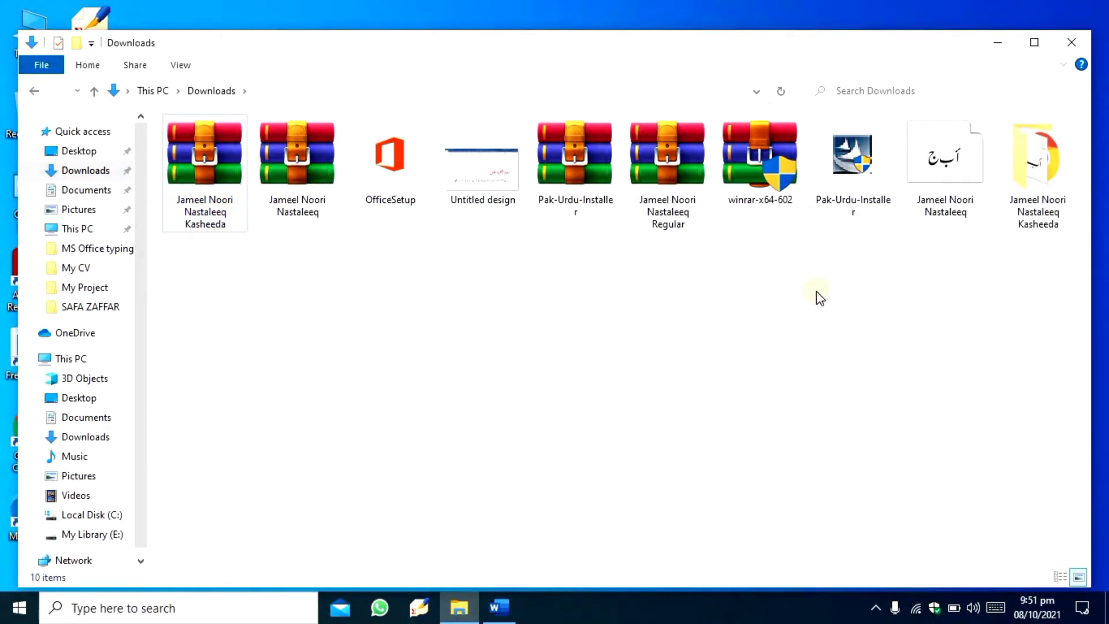
- Run the extracted Pak-Urdu-Installer as administrator and install Pak Urdu Installer through its wizard
click(844, 187)
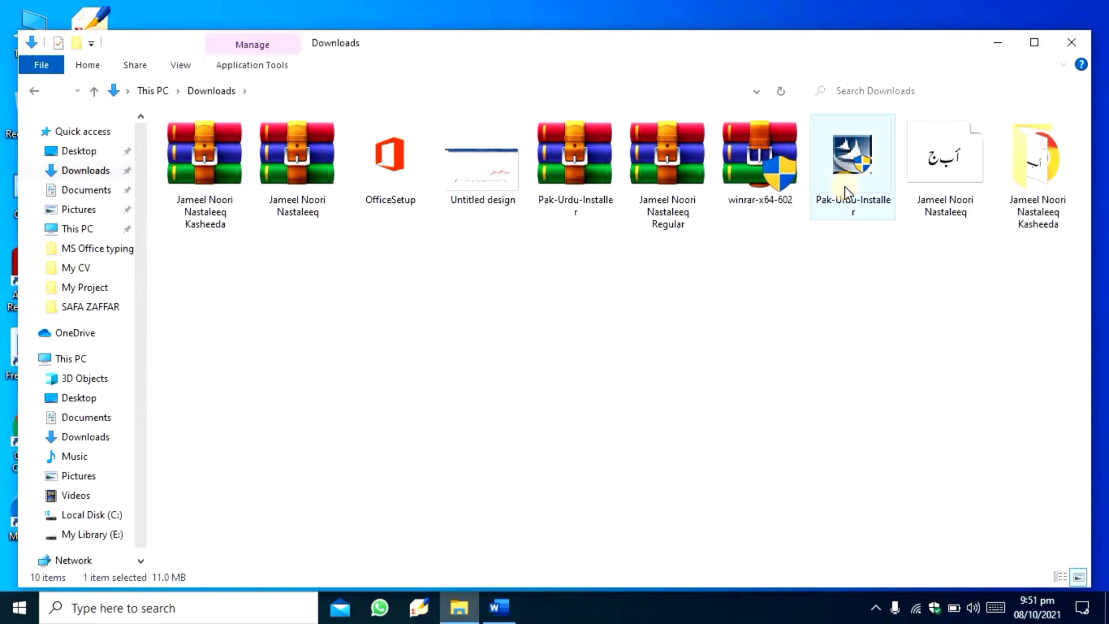
right_click(845, 186)
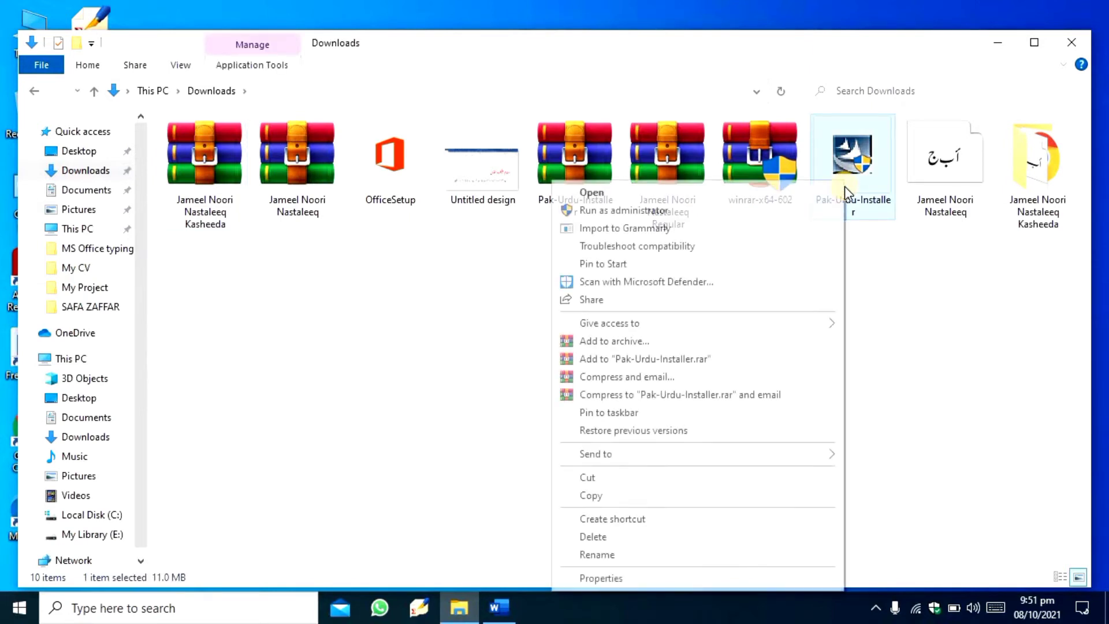
click(690, 206)
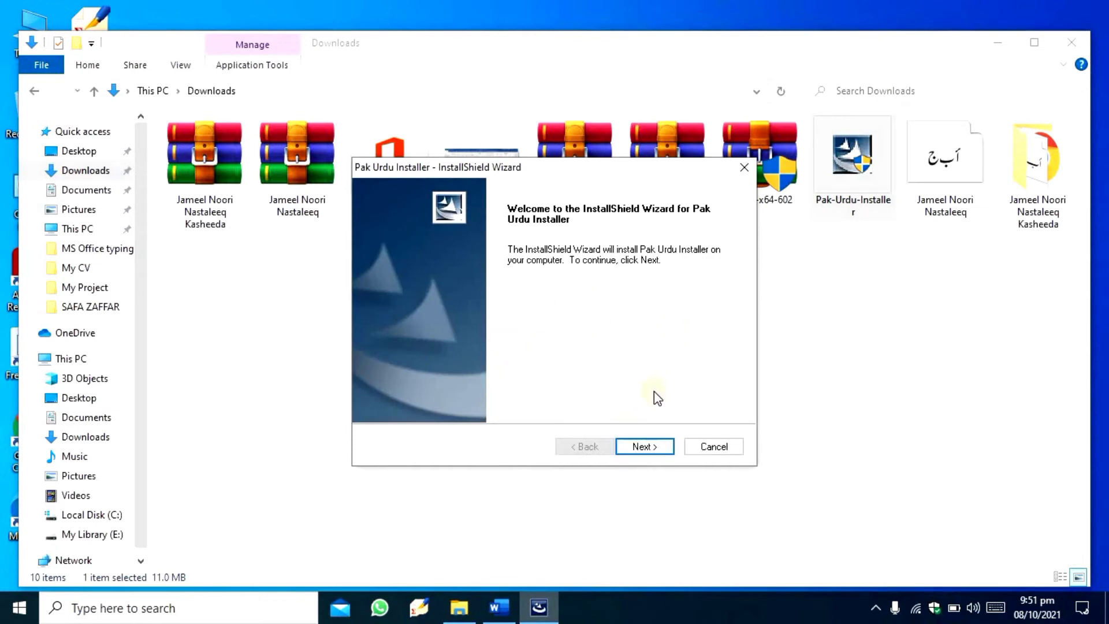
click(641, 446)
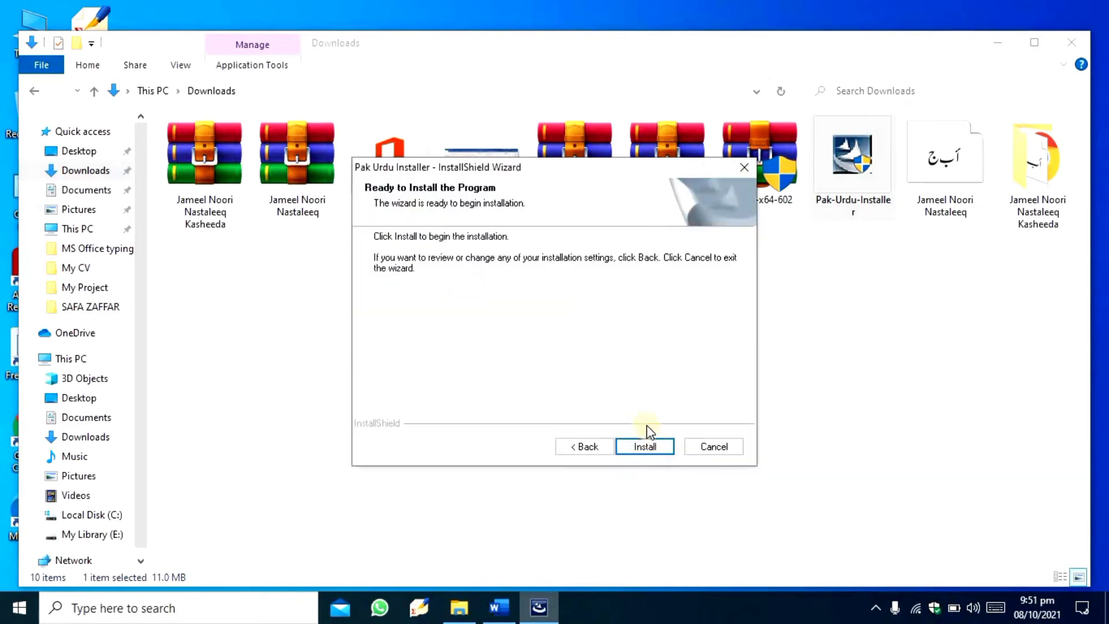
click(645, 445)
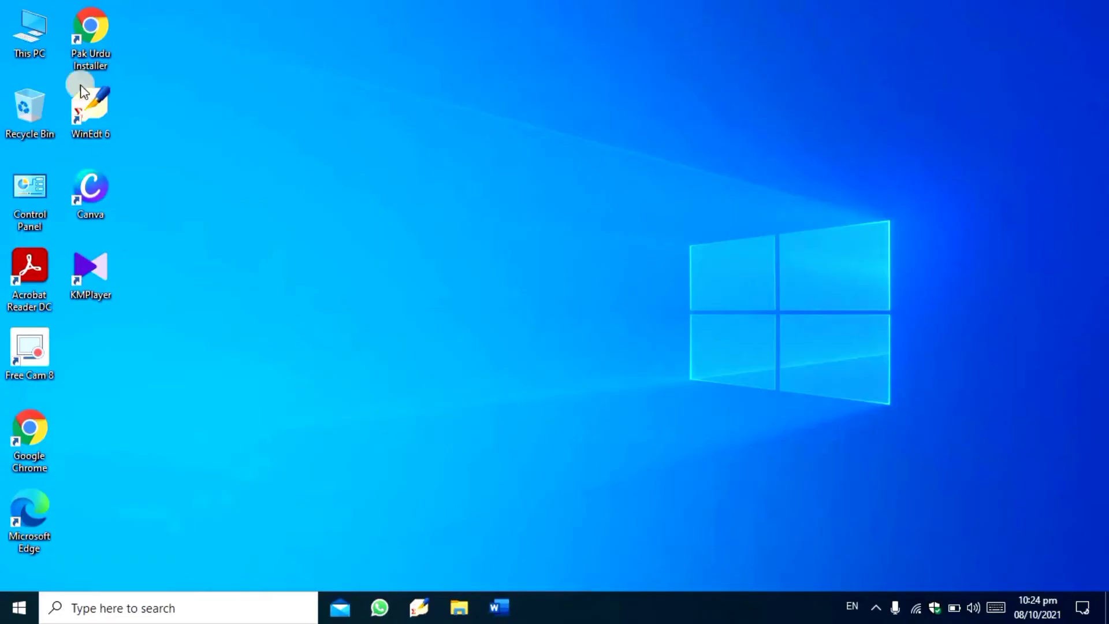
- Open the My Library (E:) drive from This PC
double_click(27, 23)
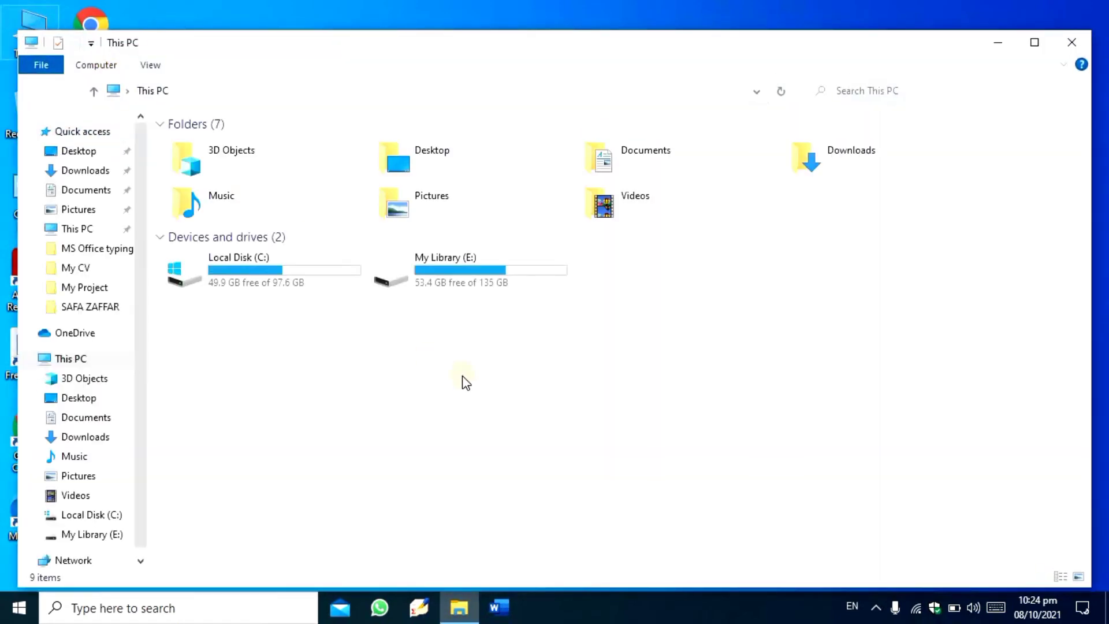
click(467, 264)
double_click(466, 265)
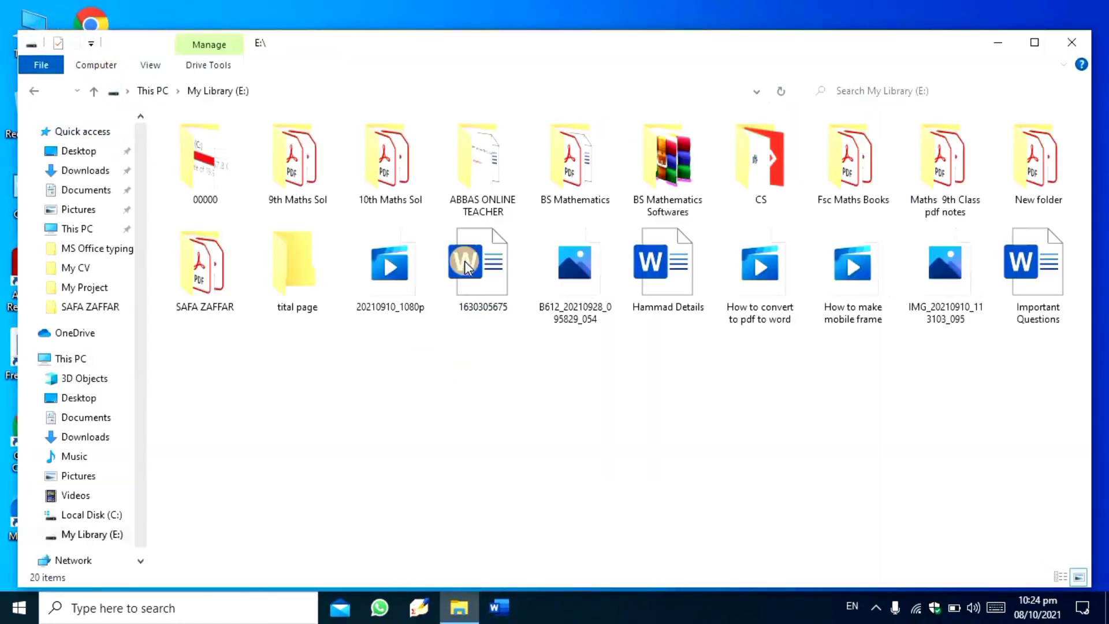
- Try to install the Jameel Noori Nastaleeq font from the Downloads folder without replacing an existing copy, and close the folder window
click(85, 169)
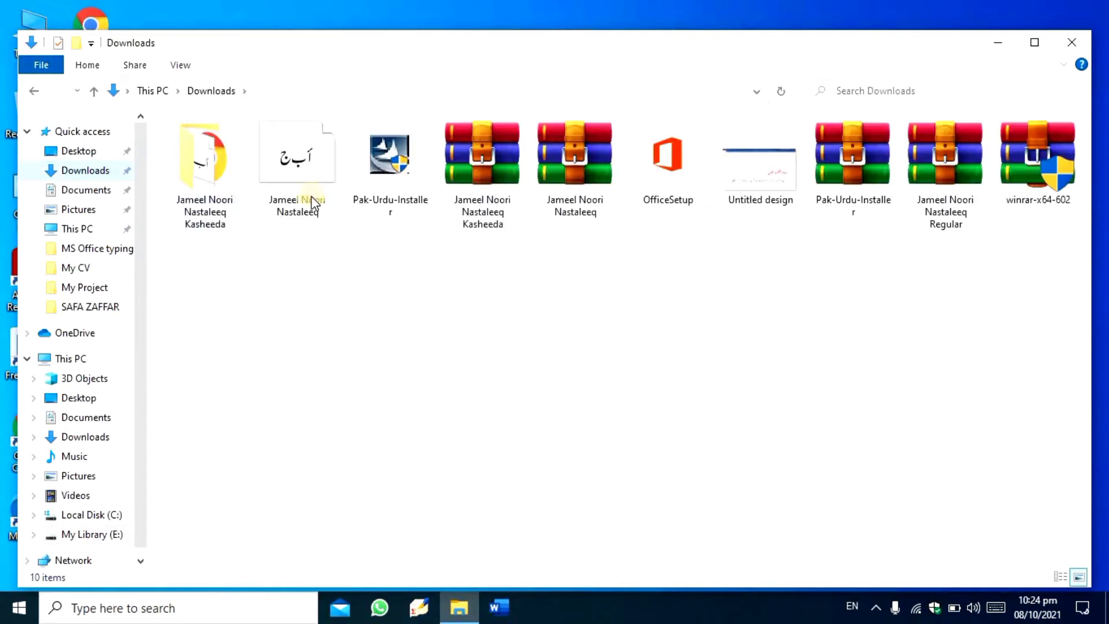
click(303, 159)
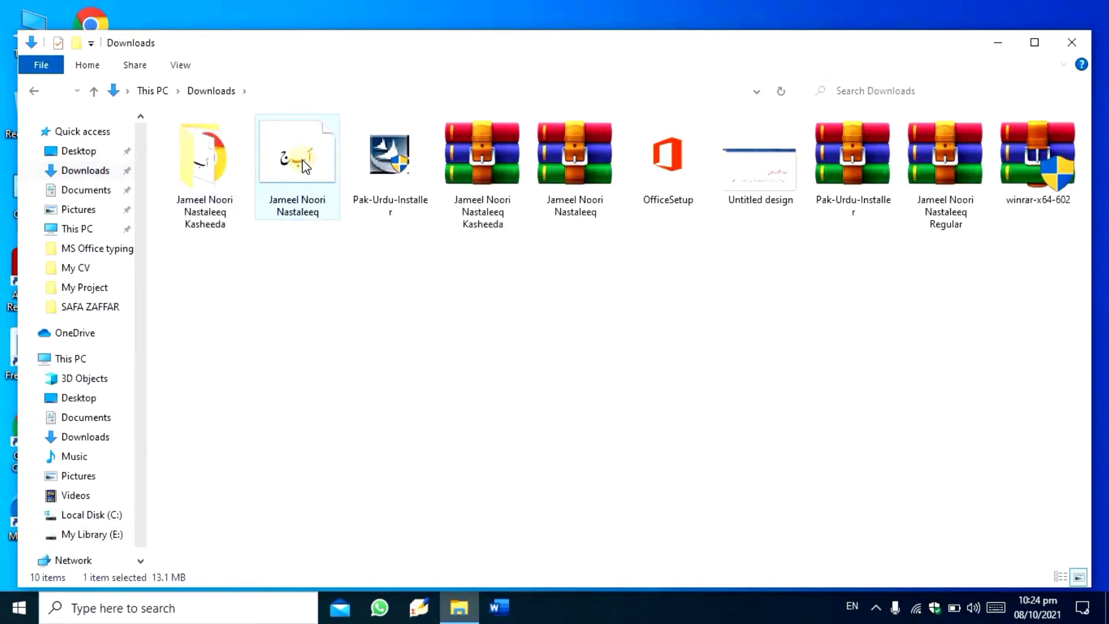
right_click(303, 161)
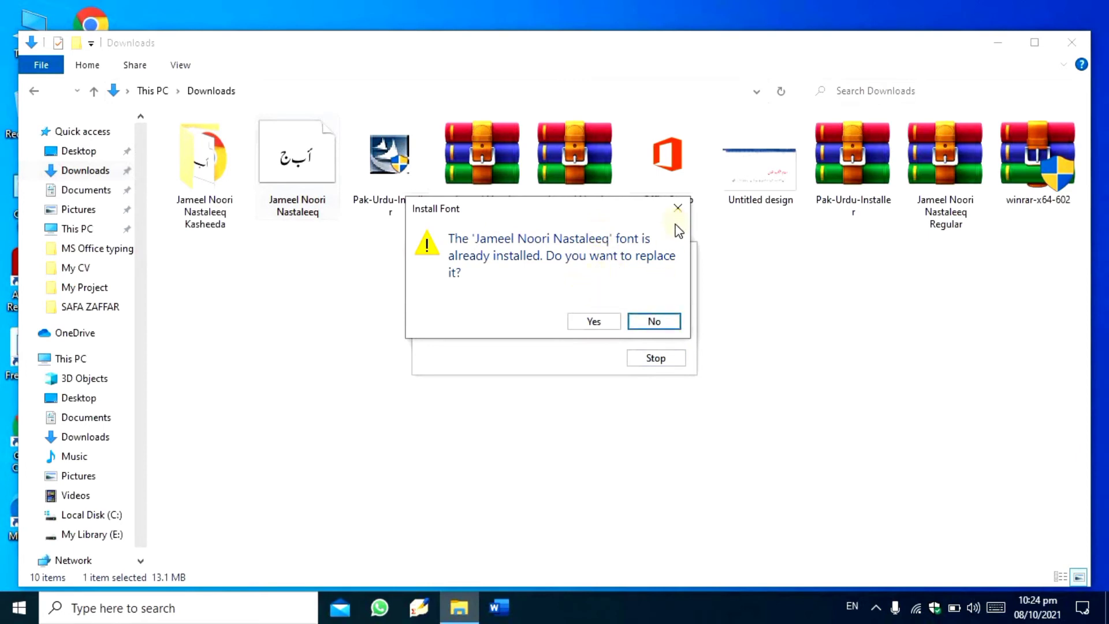
click(677, 208)
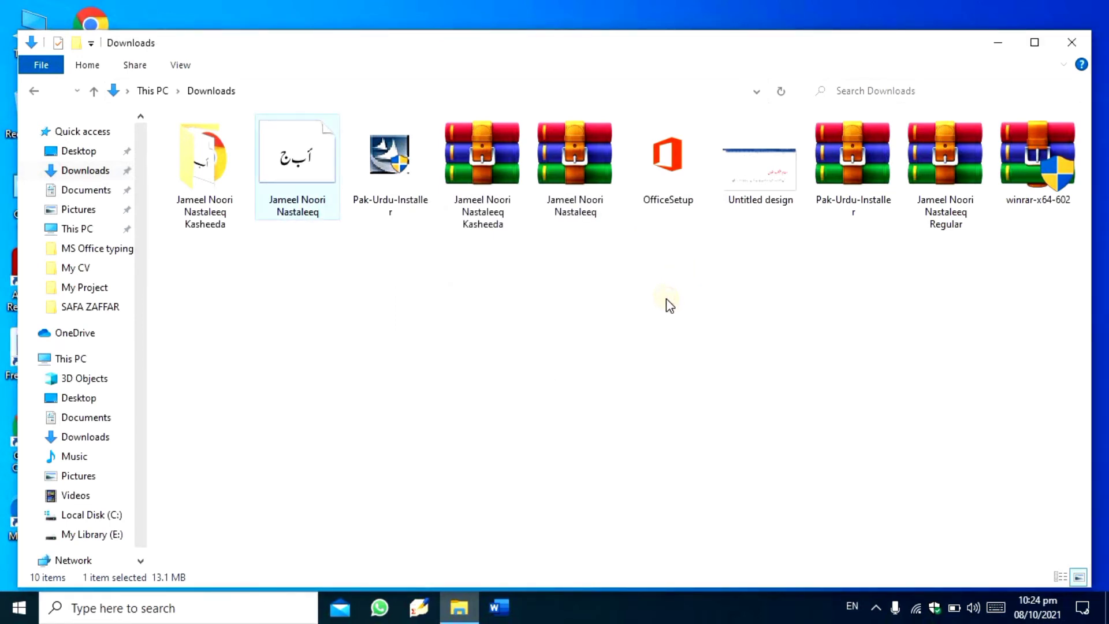
click(666, 299)
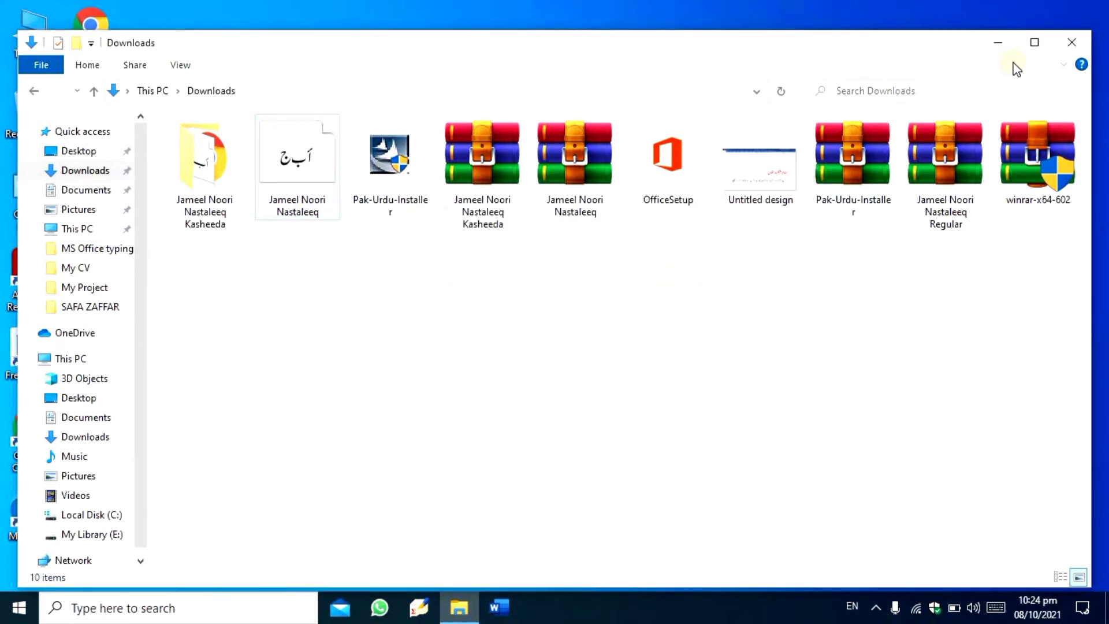
click(1057, 48)
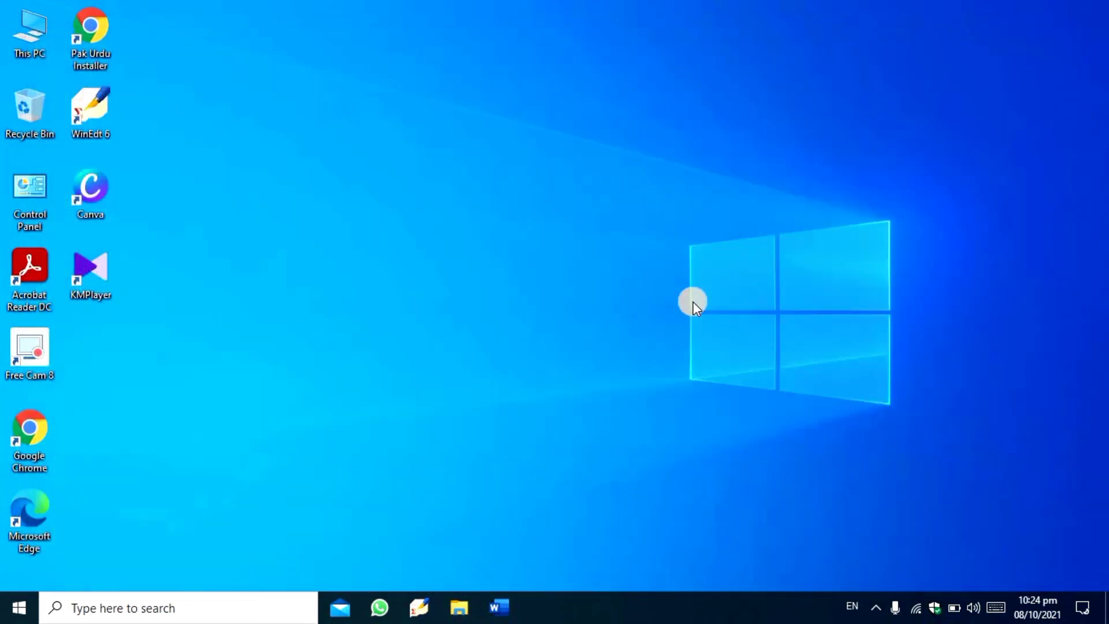
- Launch Microsoft Word with the Run command winword and create a blank document in a maximized window
key(super+r)
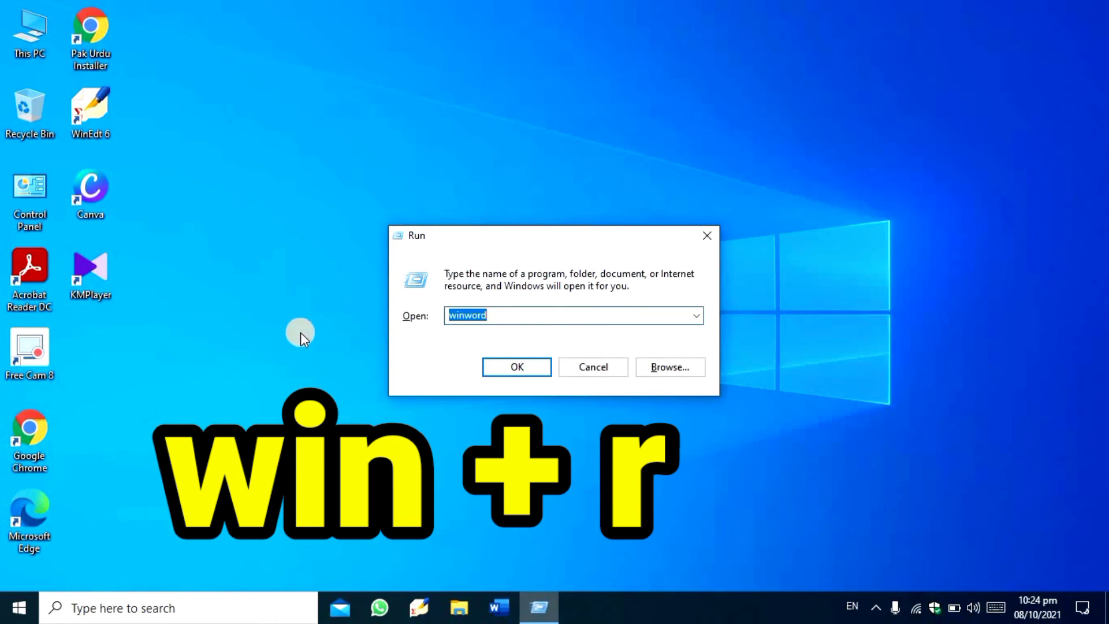
click(515, 317)
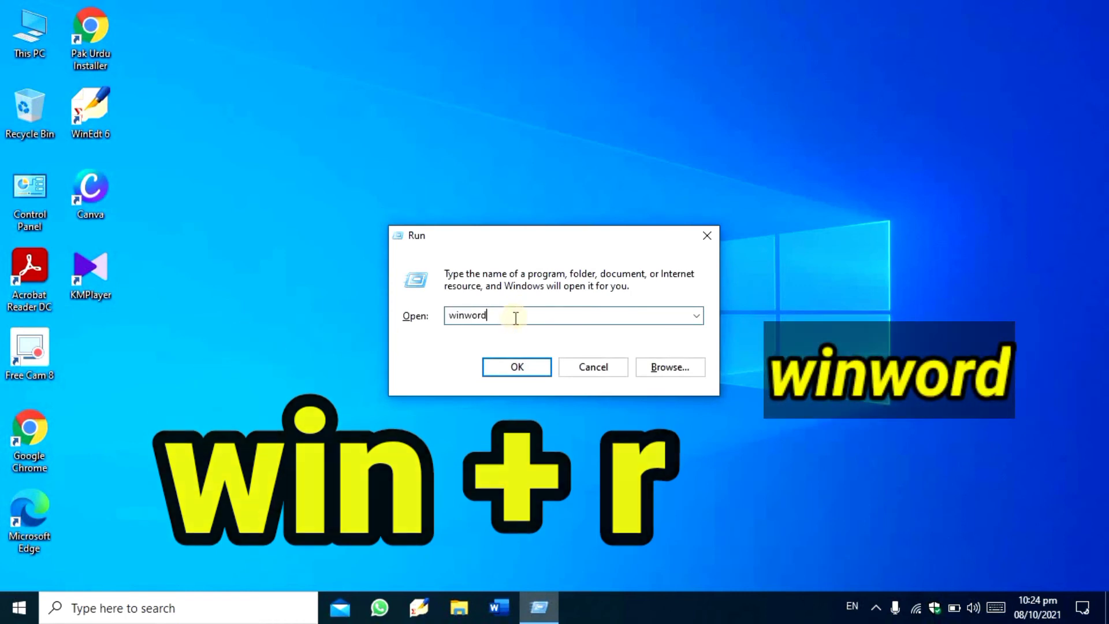
click(519, 368)
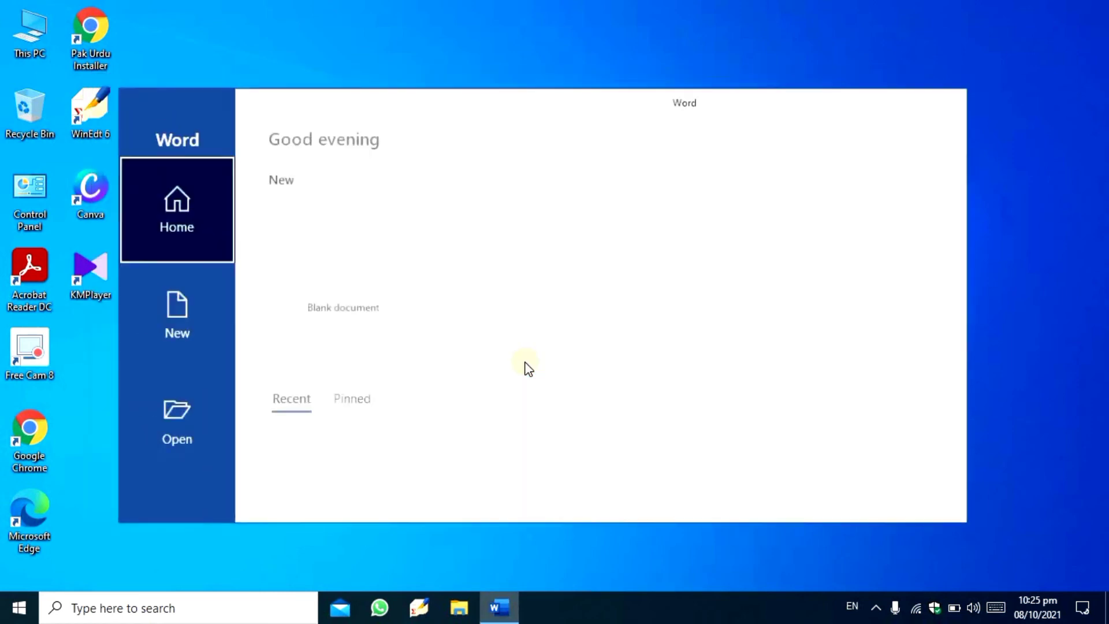
click(395, 283)
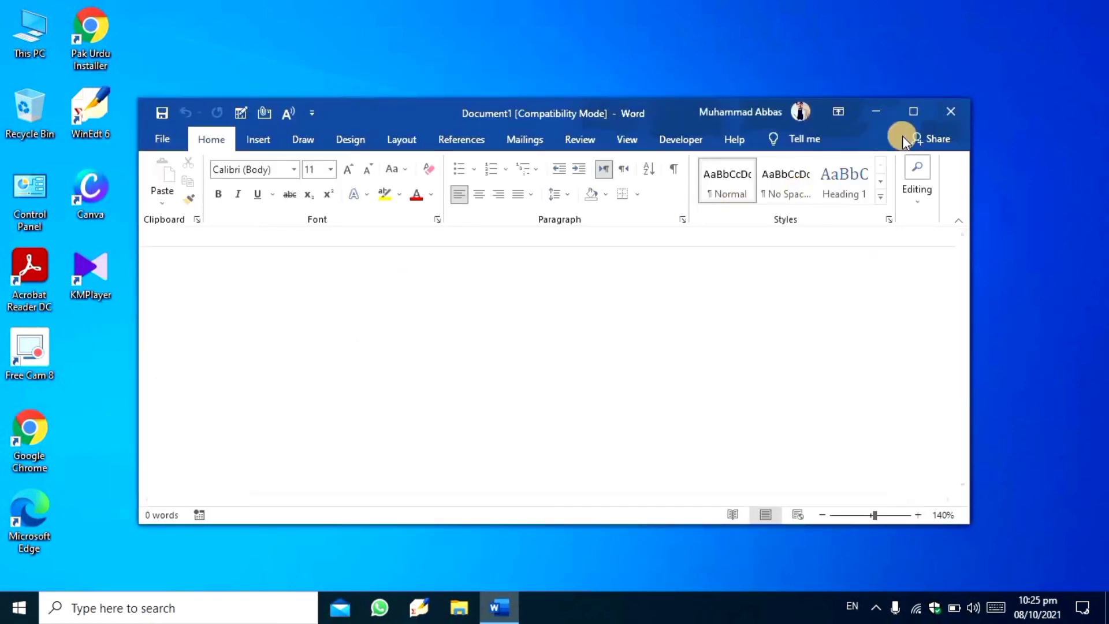
click(912, 111)
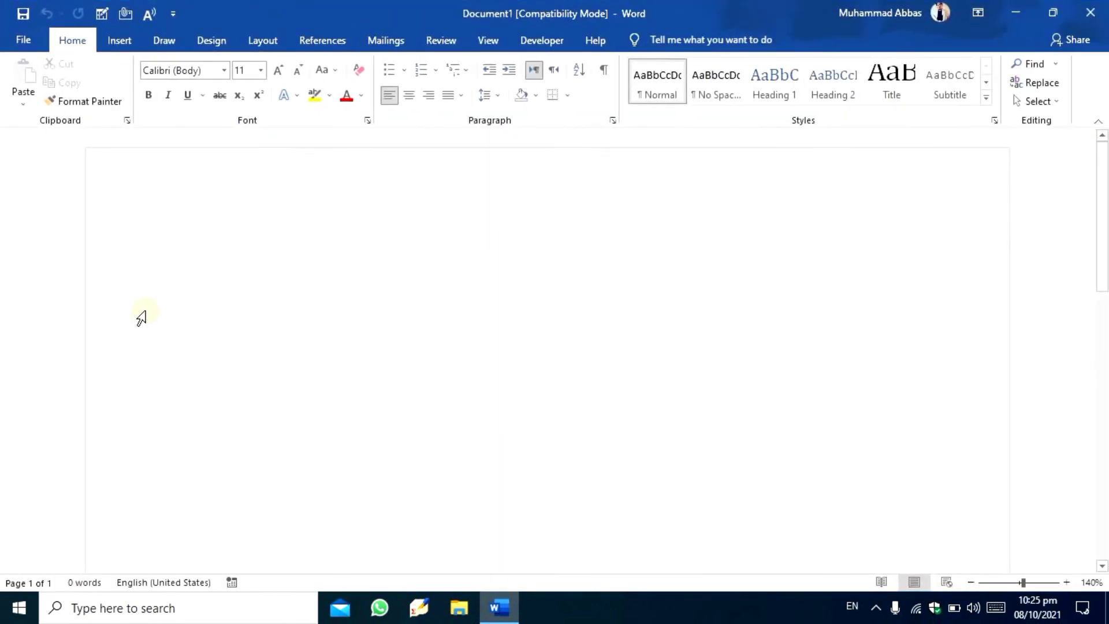
- Right-align the empty paragraph and set its font to Jameel Noori Nastaleeq at size 20
click(428, 95)
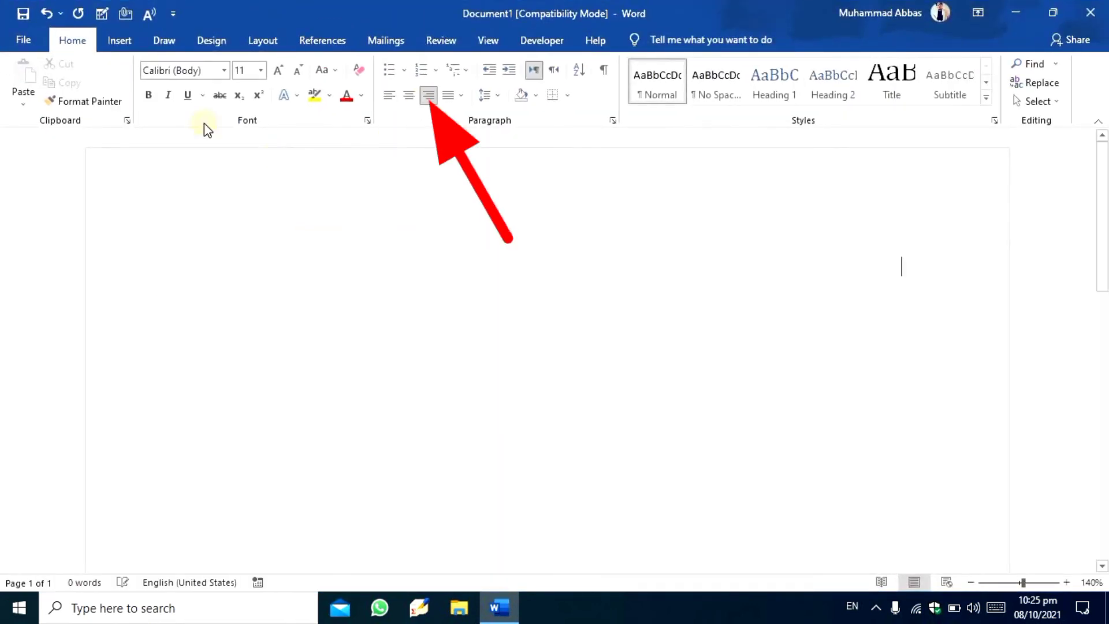
click(224, 71)
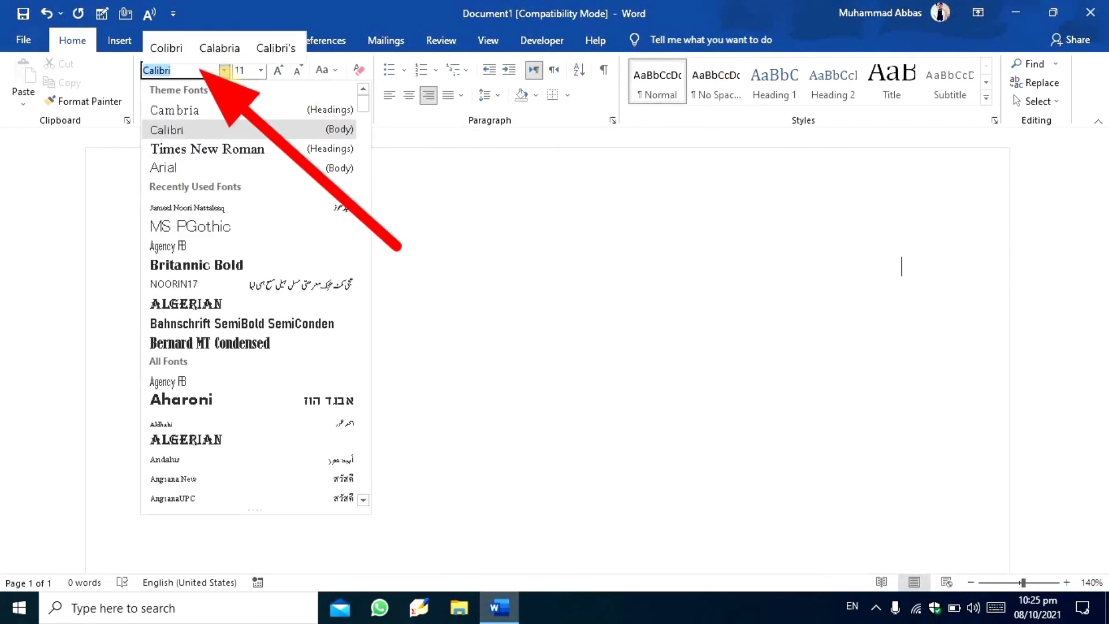
key(Down)
key(Down)
key(Down)
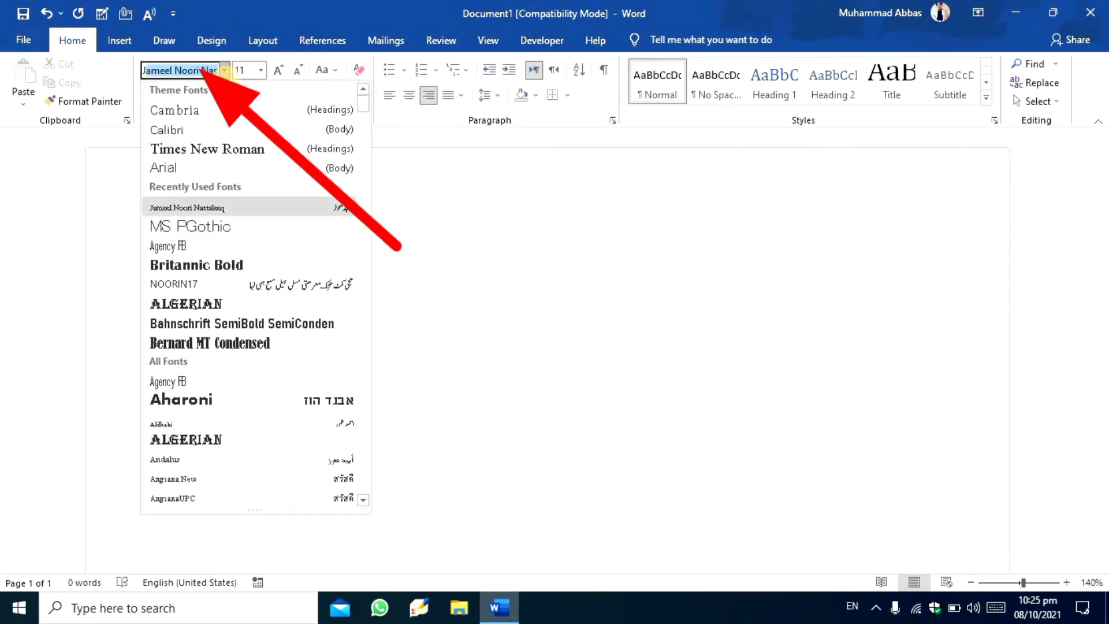
click(215, 208)
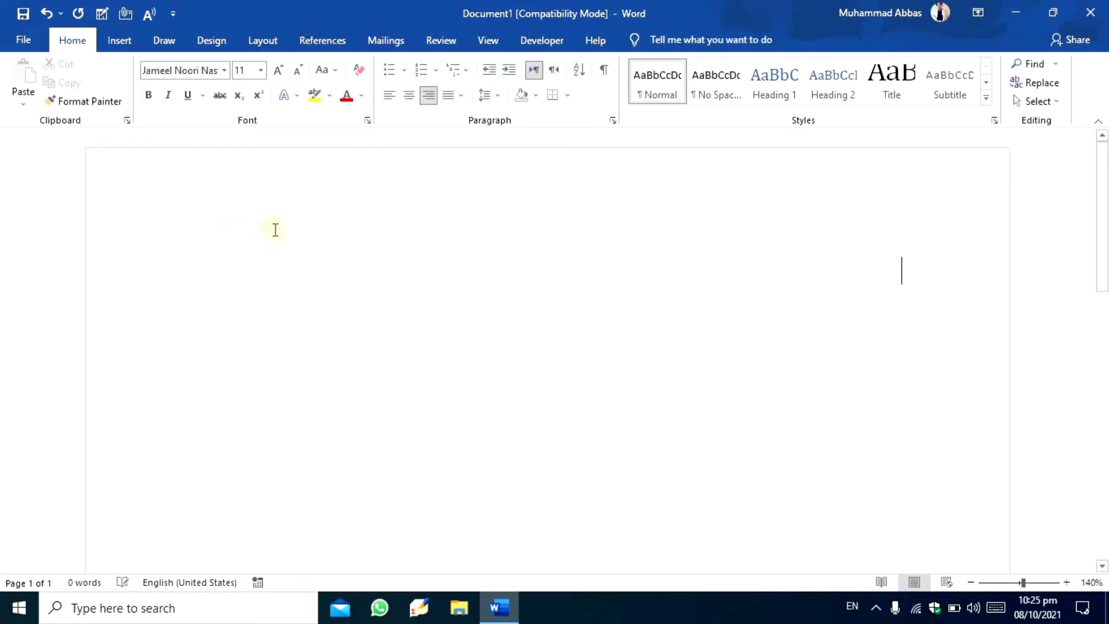
click(279, 71)
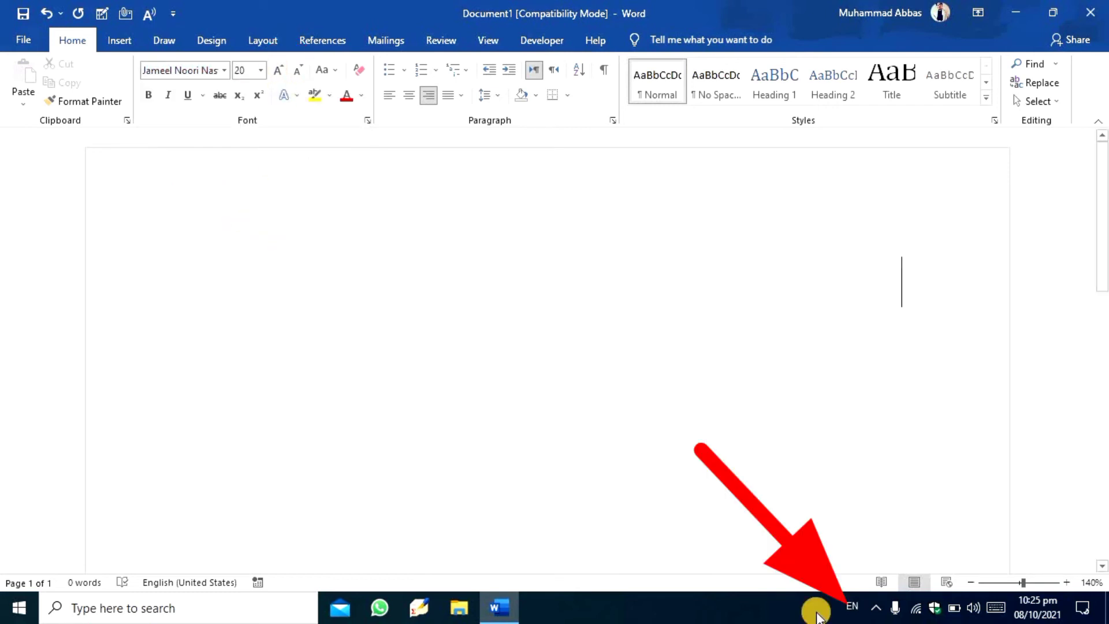
- Switch the input language to Urdu (Pakistan), enter the letter پ and bring up the on-screen touch keyboard
click(851, 606)
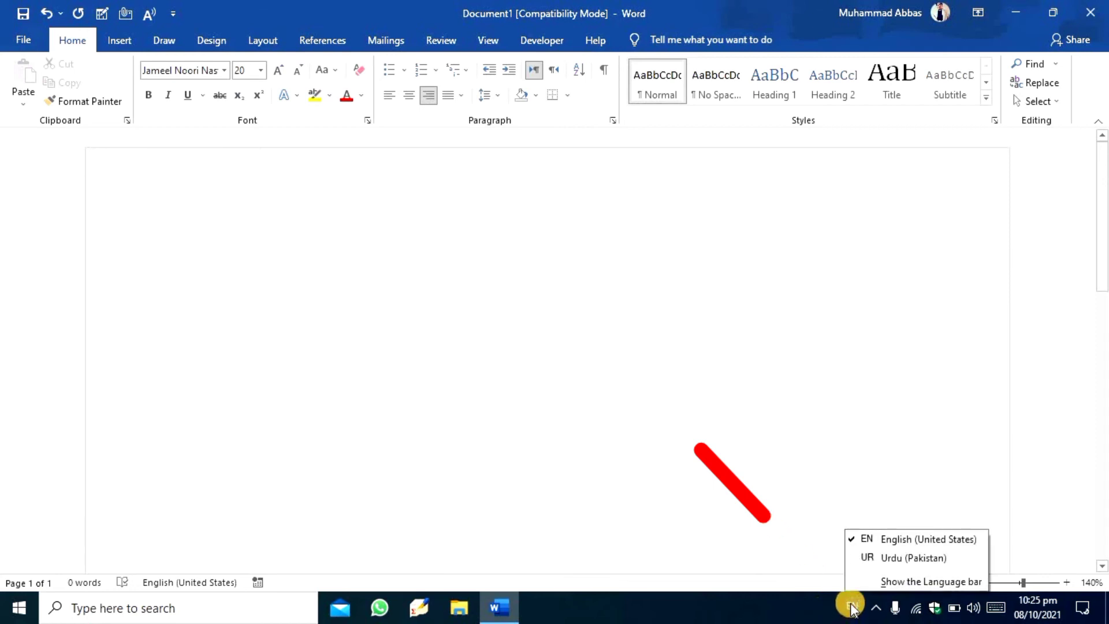
click(898, 557)
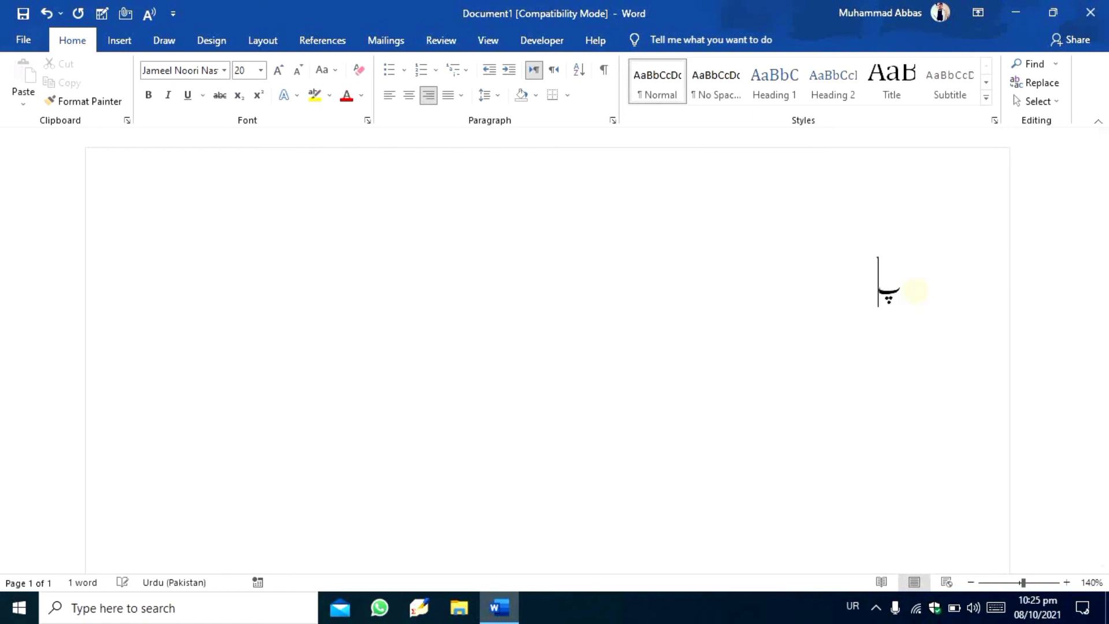
click(994, 607)
click(698, 521)
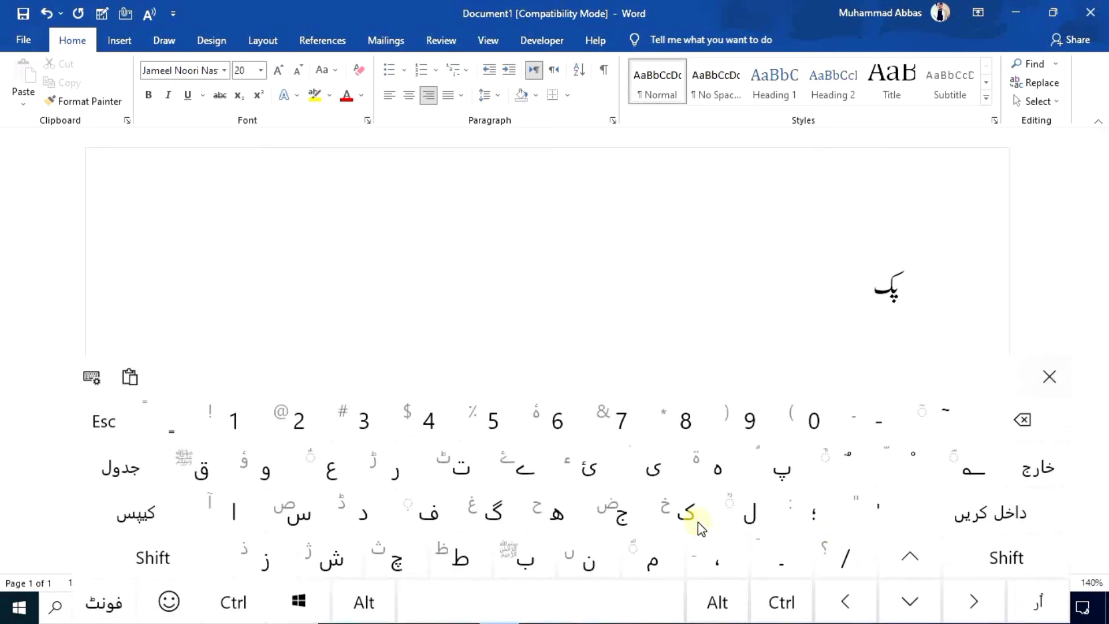
key(BackSpace)
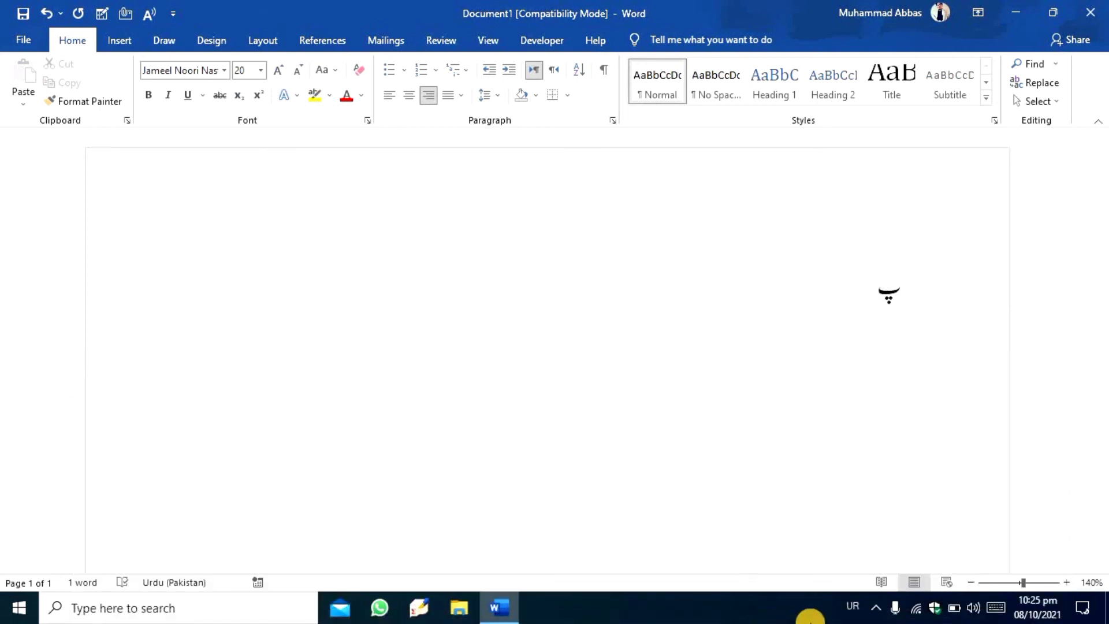
click(997, 614)
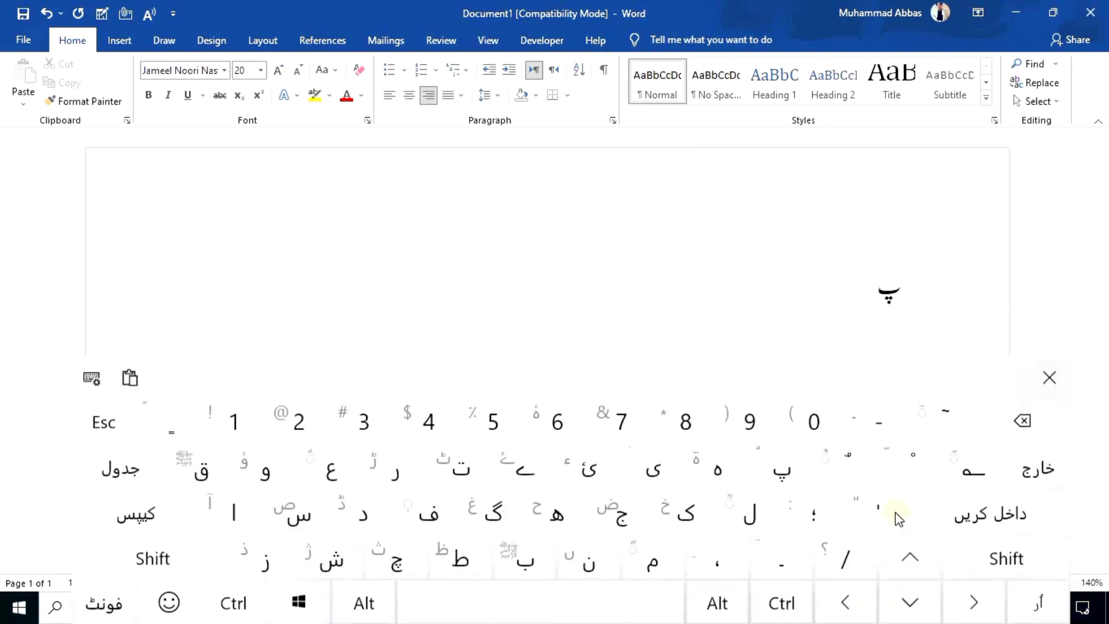
click(995, 609)
click(698, 522)
key(BackSpace)
click(996, 608)
- Complete the phrase پاکستان زندہ آباد with the on-screen Urdu keyboard and close the keyboard
click(235, 514)
click(687, 515)
click(299, 514)
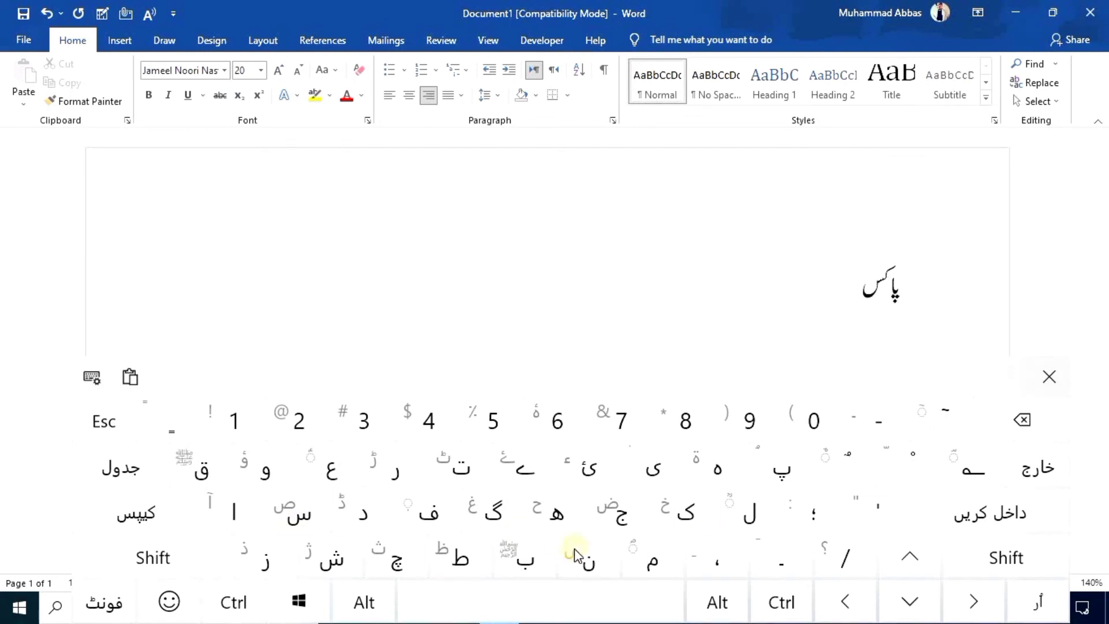
click(460, 469)
click(229, 517)
click(588, 561)
click(547, 595)
click(258, 565)
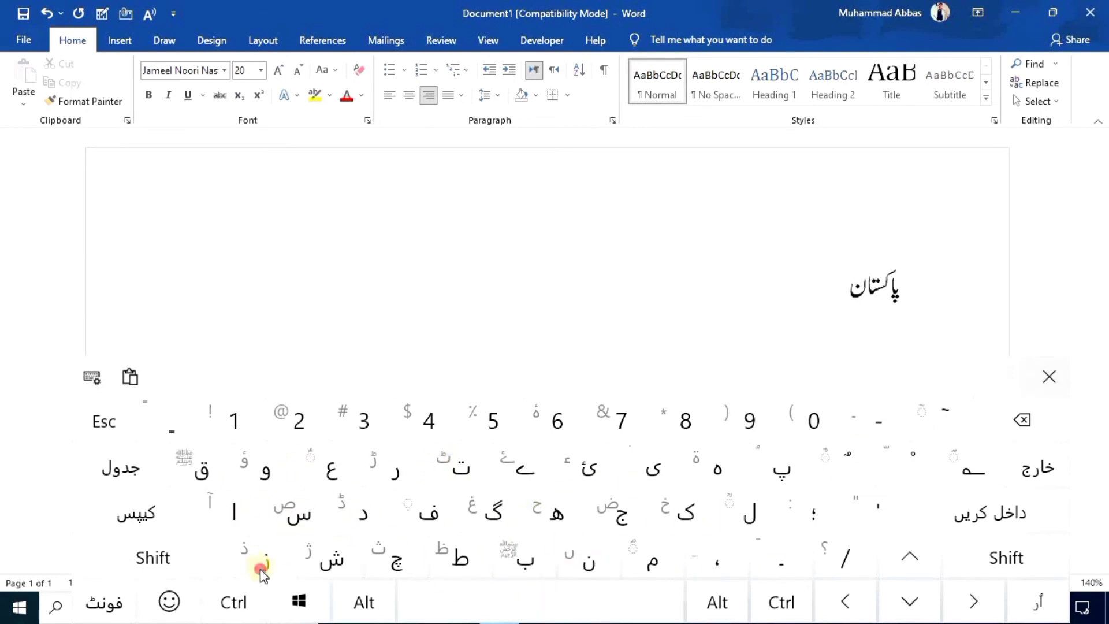
text(ندہ آباد)
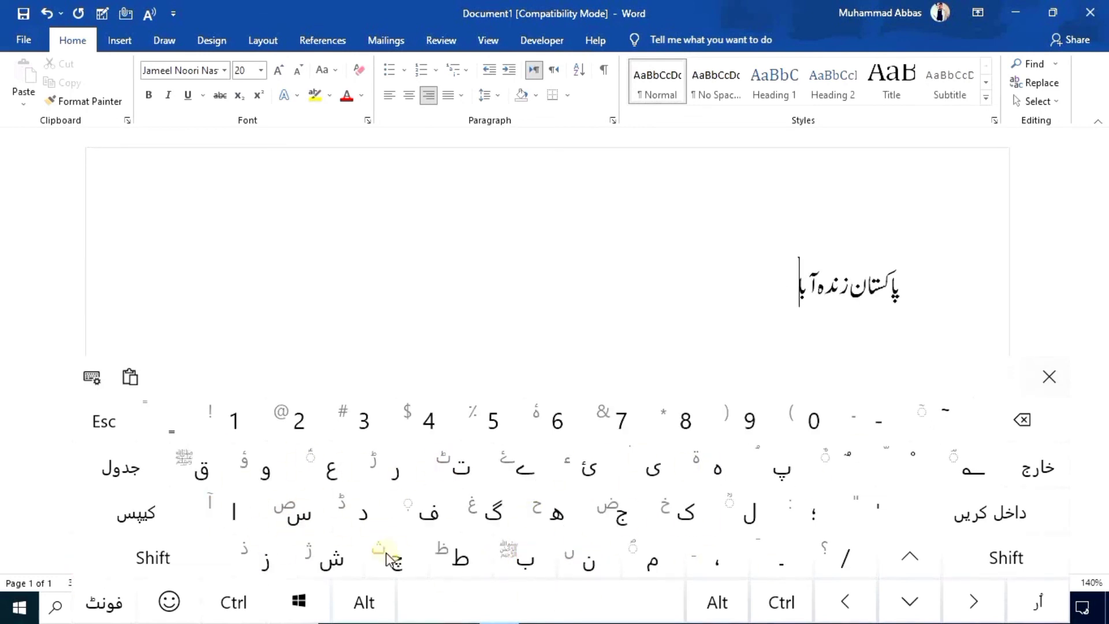
click(1050, 376)
- Enlarge the whole Urdu phrase to font size 36
triple_click(852, 314)
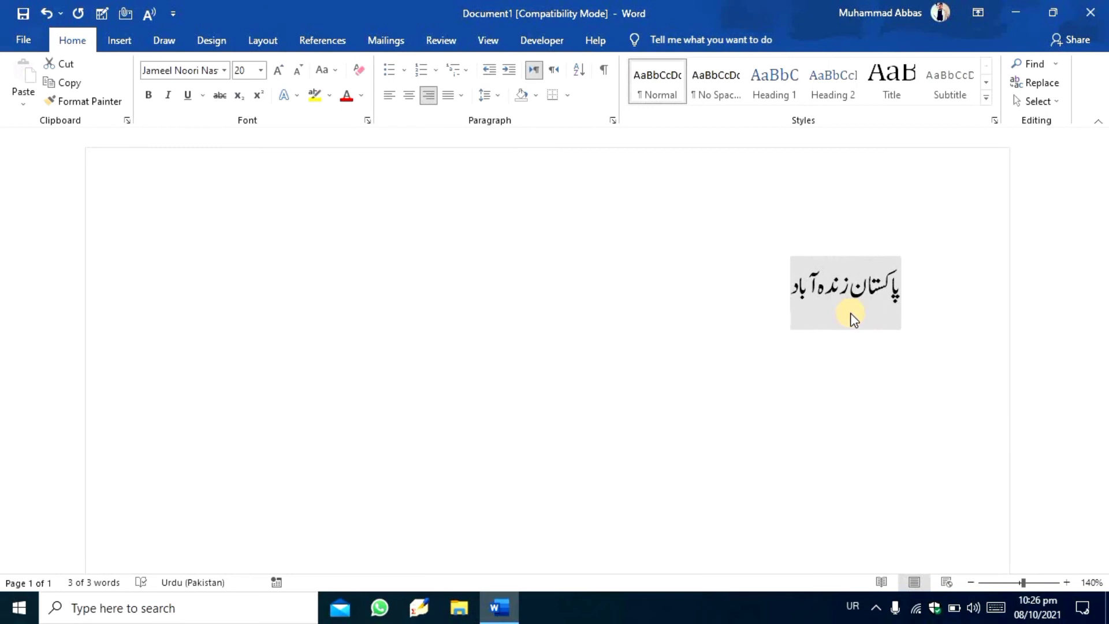
click(275, 73)
click(276, 72)
click(276, 72)
click(276, 72)
click(276, 73)
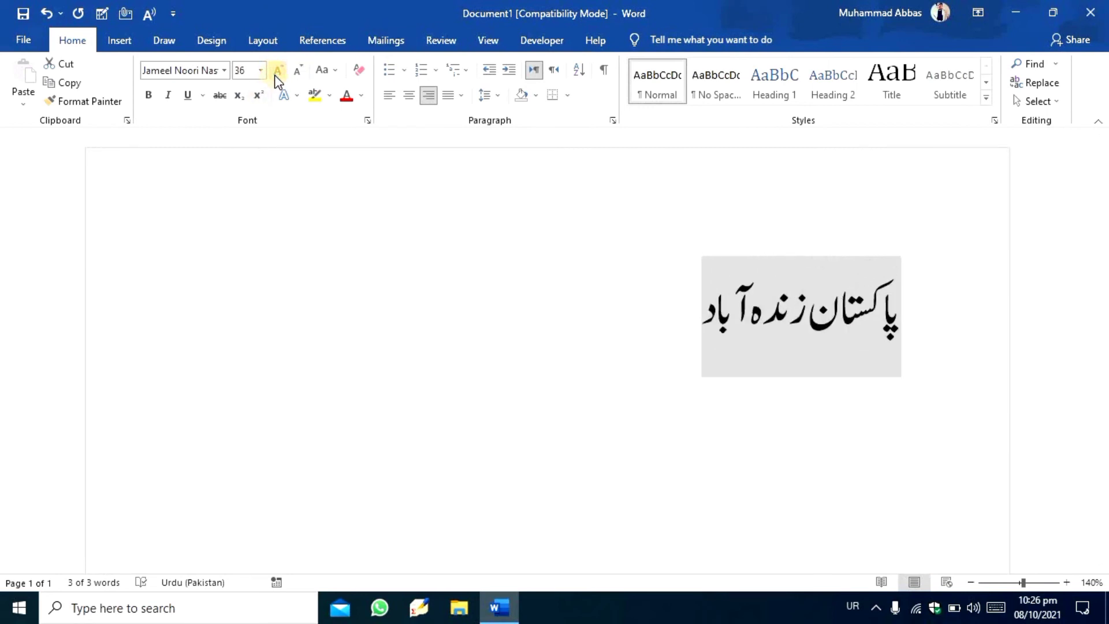
- Set the font colour of the Urdu phrase to red from the standard colours
click(346, 96)
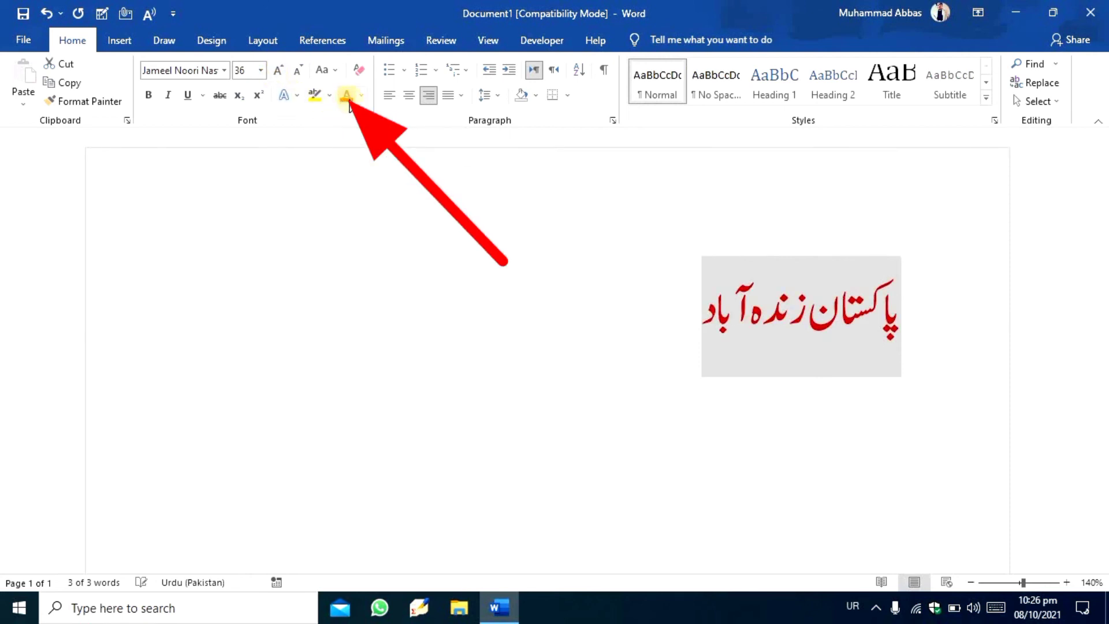
click(360, 97)
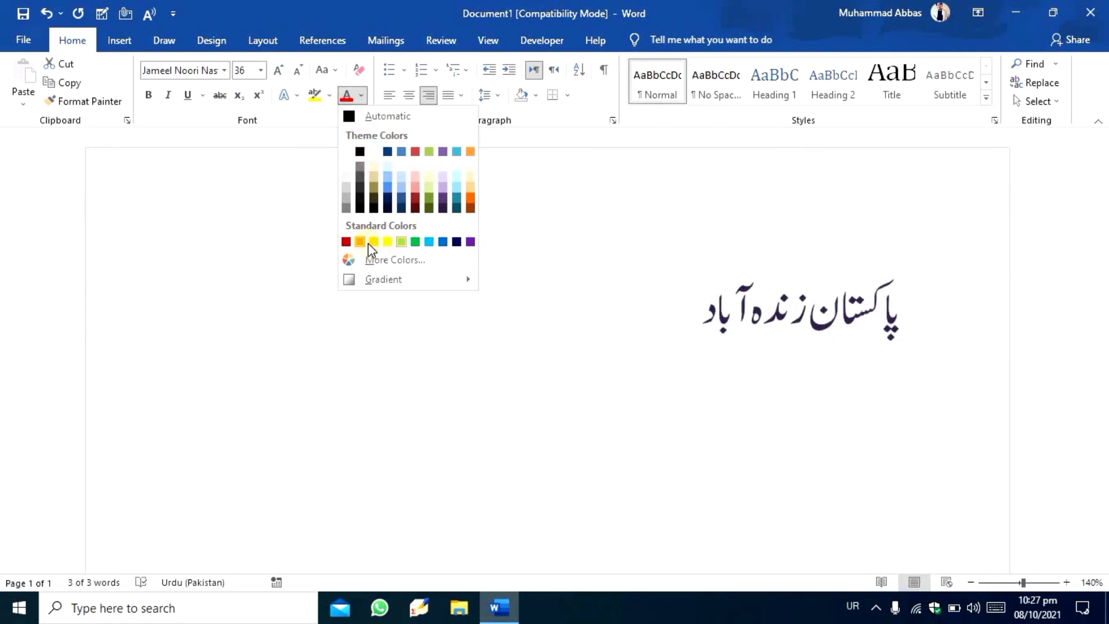
click(346, 241)
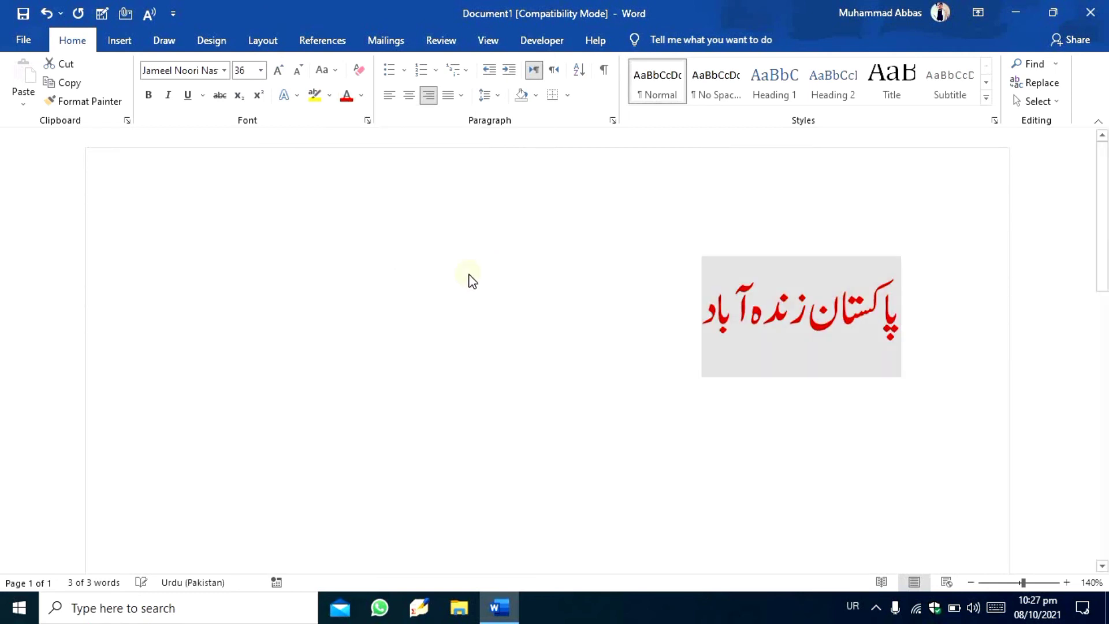
- Apply a preset text effect with black fill and a turquoise shadow to the Urdu phrase, and deselect it
click(293, 96)
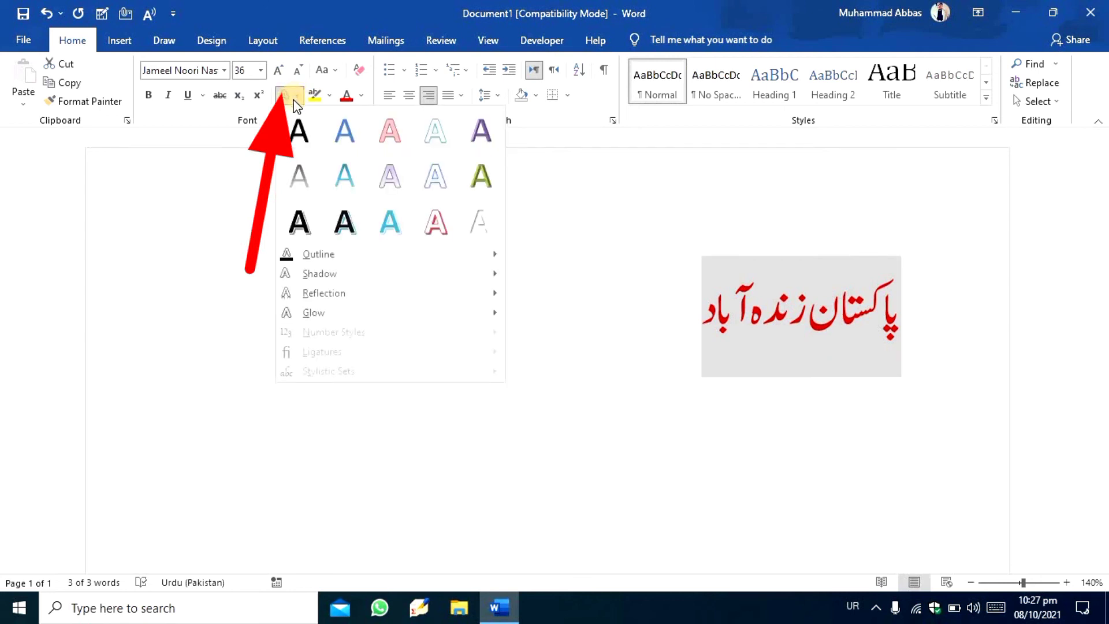
click(348, 224)
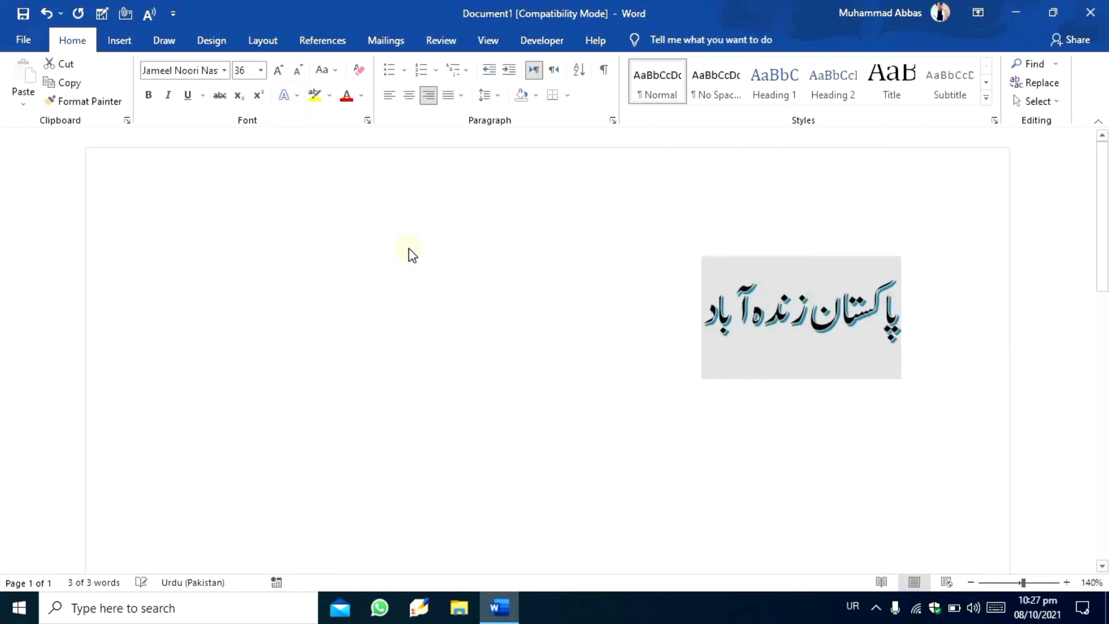
click(658, 334)
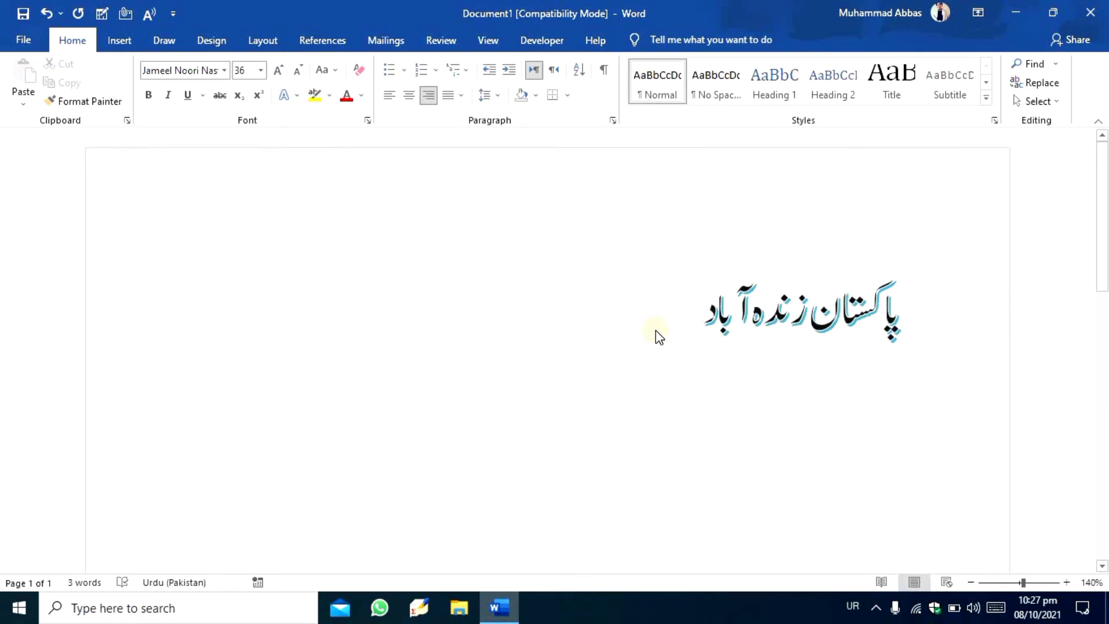